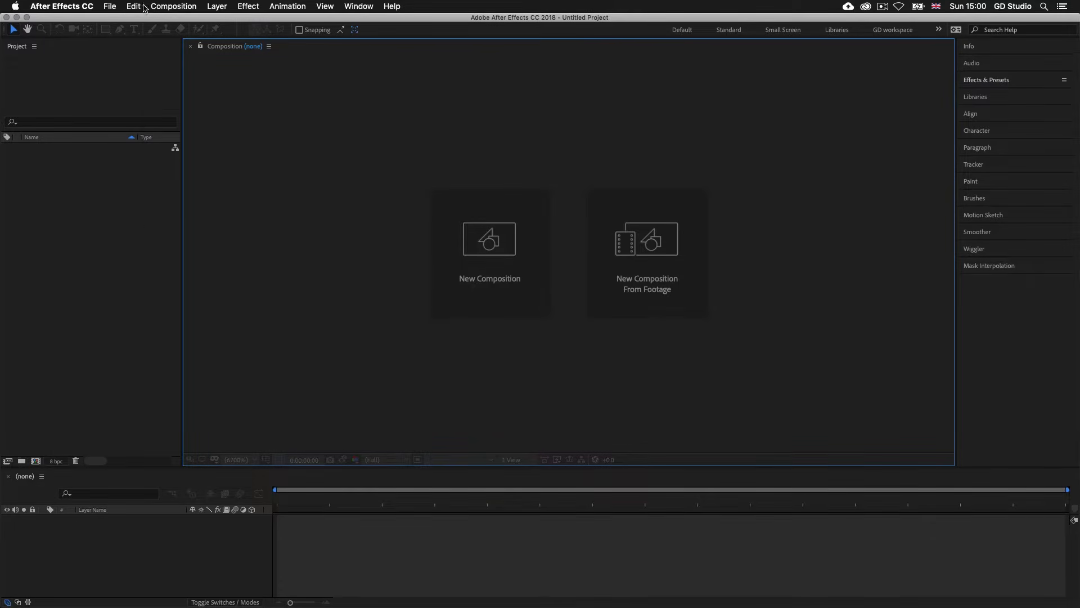
# - Create a new composition with the default settings: Comp 1, 1920 × 1080 px, 23.976 fps, duration 0:00:24:00
pyautogui.click(158, 6)
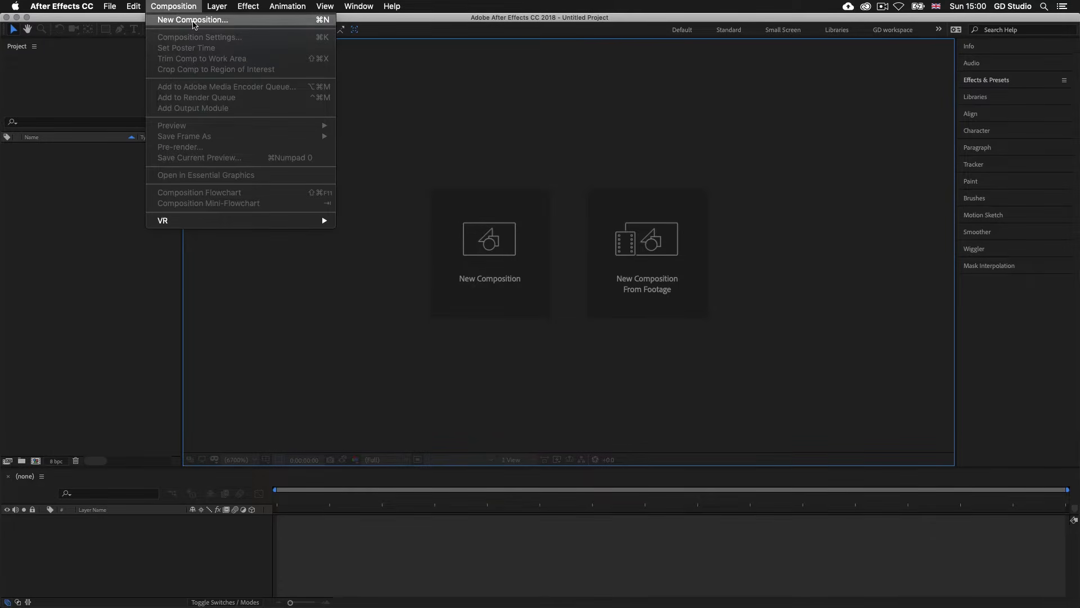
pyautogui.click(193, 20)
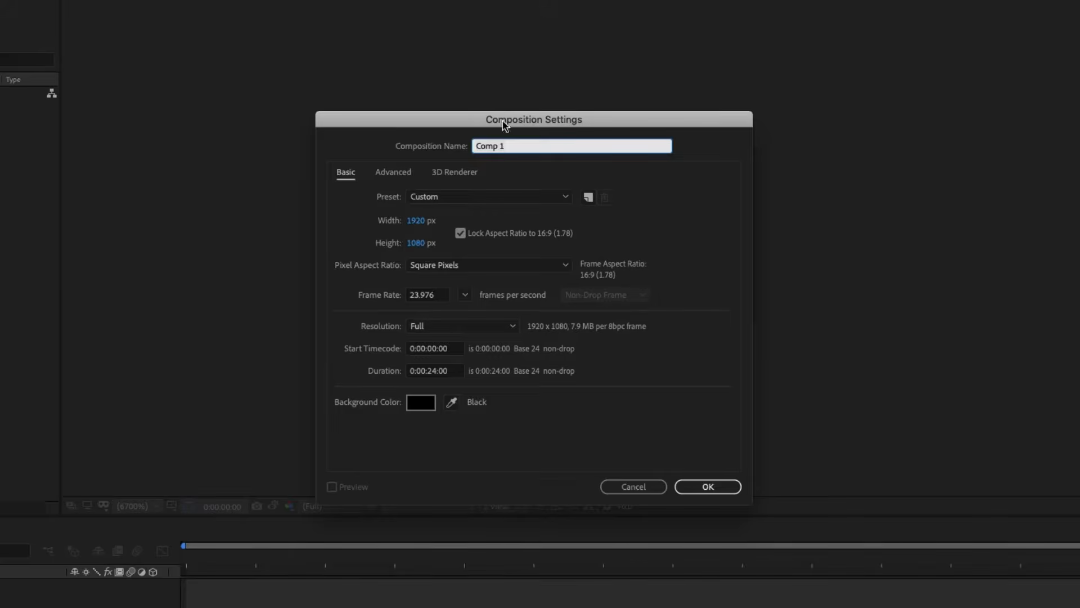
pyautogui.click(707, 487)
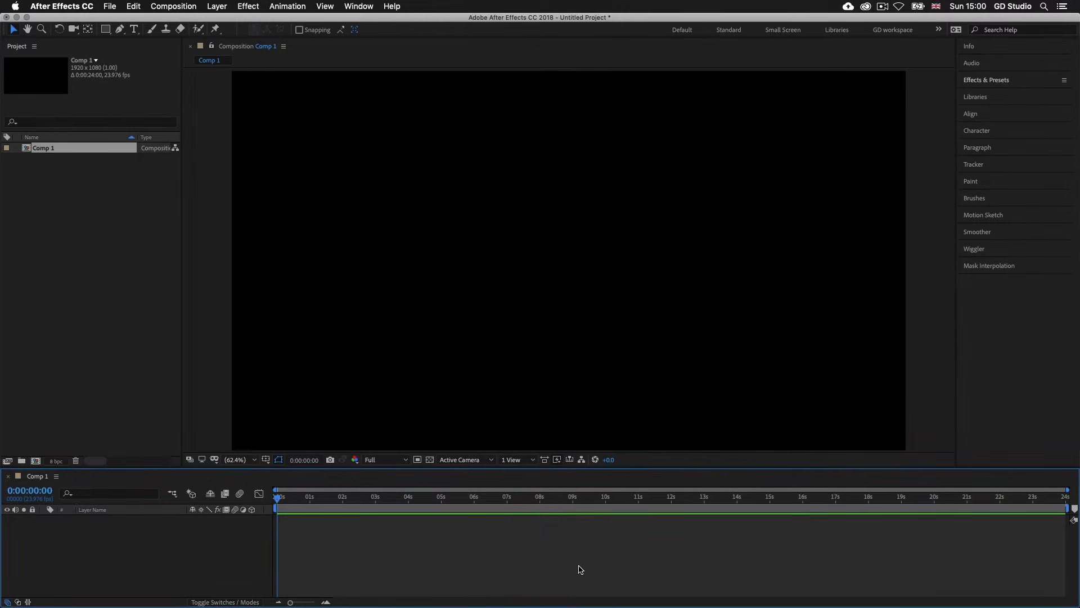
pyautogui.click(51, 202)
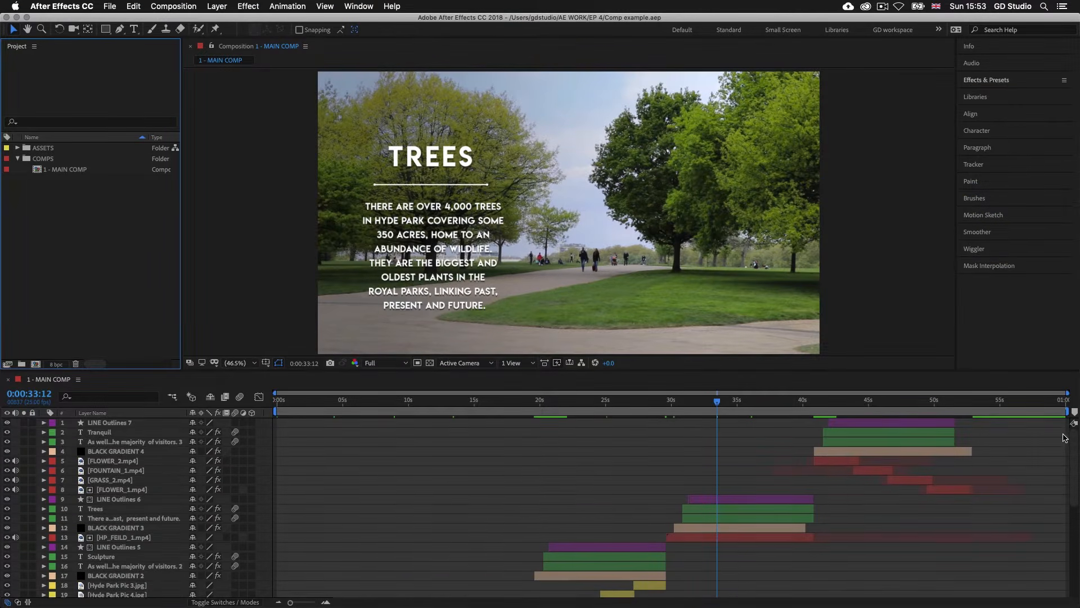
pyautogui.moveTo(1075, 440)
pyautogui.mouseDown()
pyautogui.moveTo(1077, 540)
pyautogui.moveTo(1075, 434)
pyautogui.mouseUp()
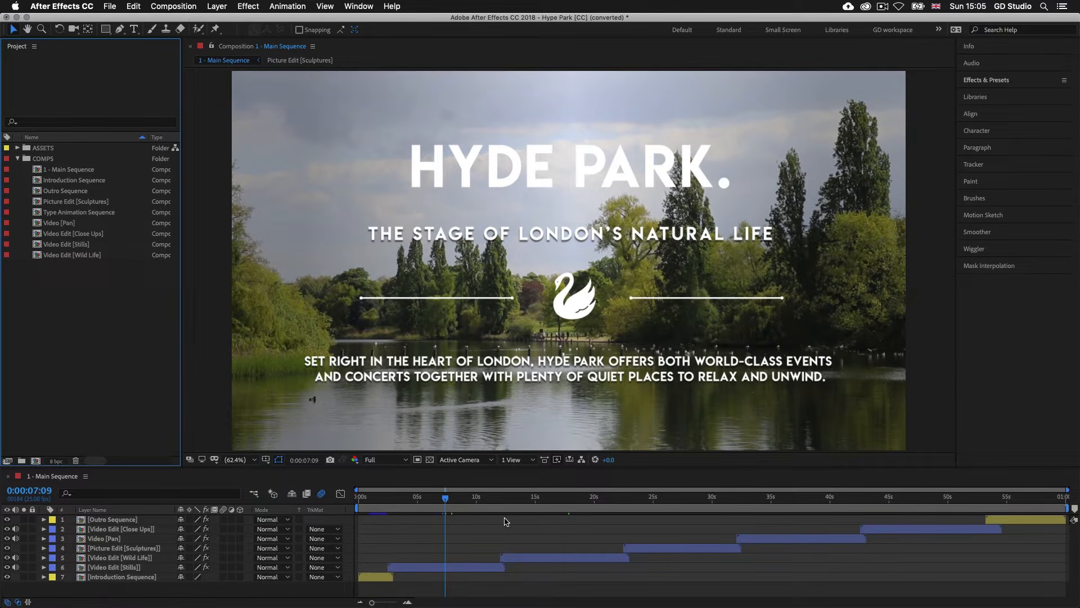
# - Examine the nested compositions in Main Sequence by selecting each from Video Edit [Stills] up to Video Edit [Close Ups], then clear the selection
pyautogui.click(450, 567)
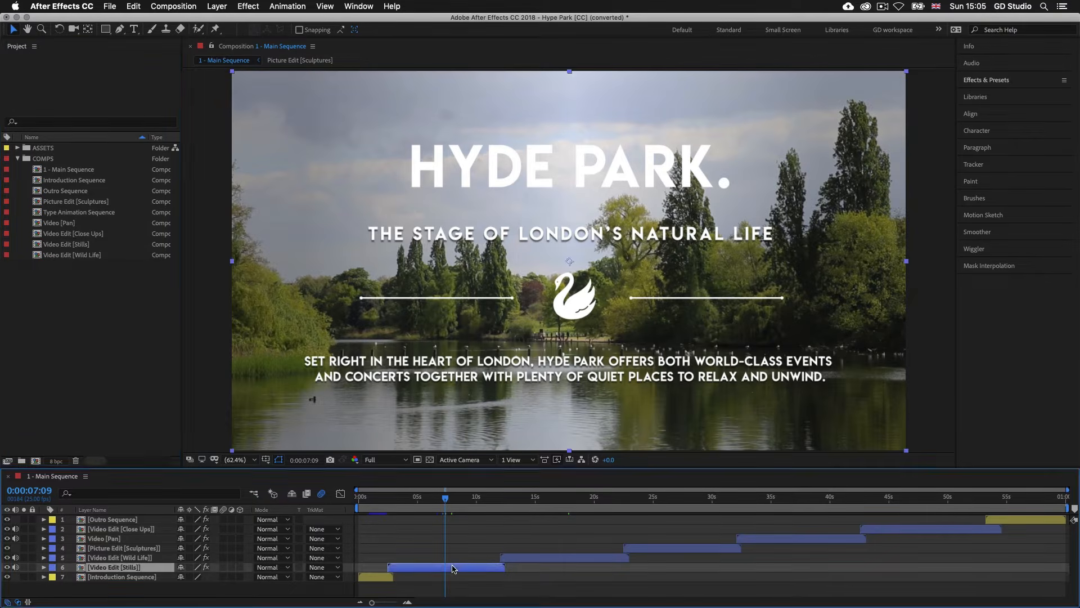
pyautogui.click(529, 558)
pyautogui.click(657, 548)
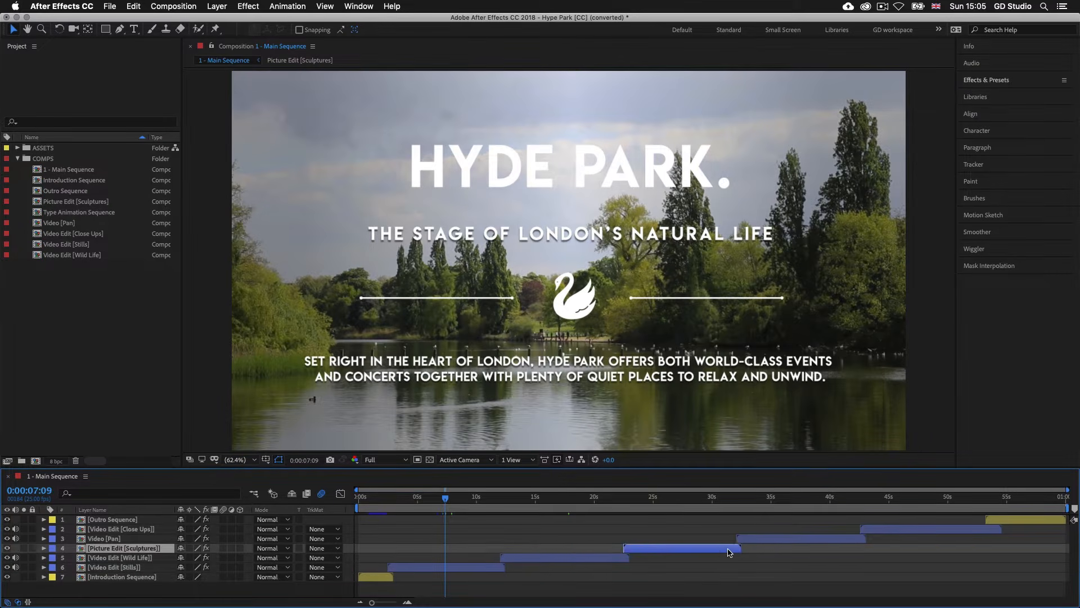
pyautogui.click(764, 538)
pyautogui.click(896, 527)
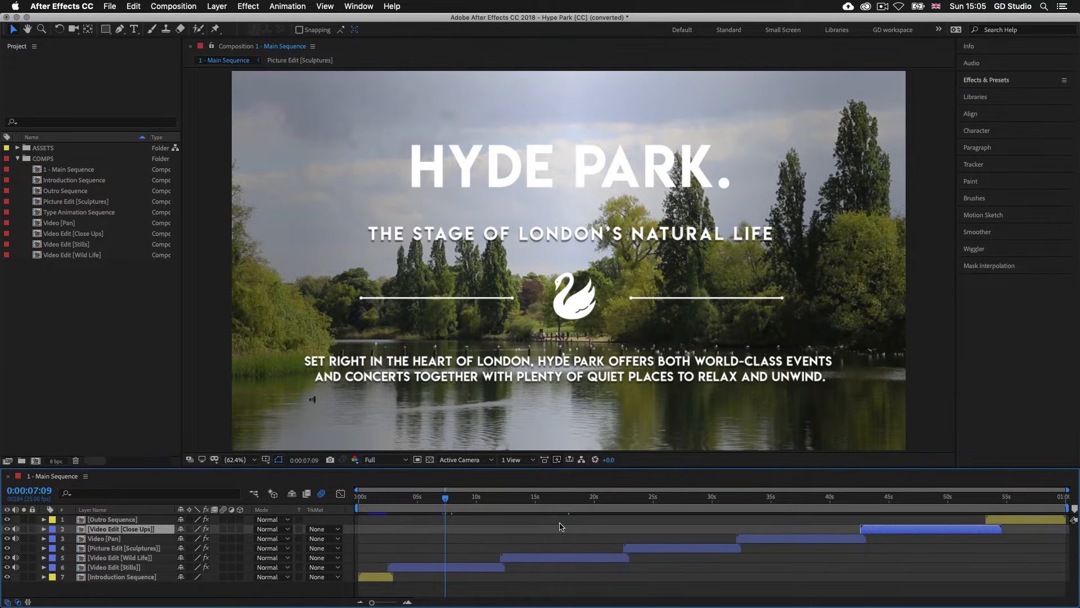
pyautogui.click(563, 526)
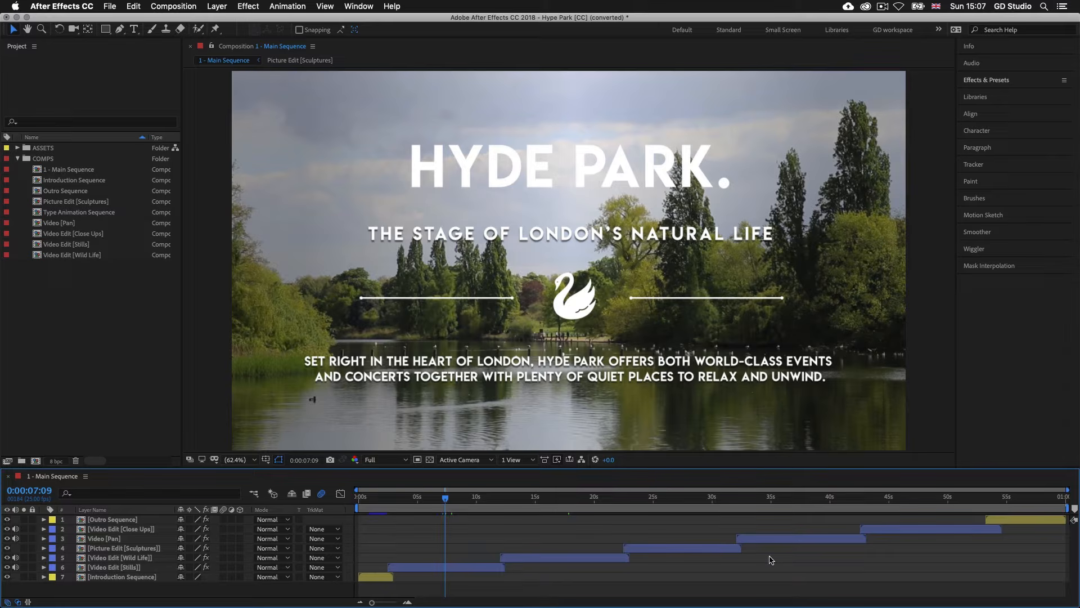
# - Switch to Finder, locate Hype Park [CC].aep under S1 - INTRODUCTION, 4 - Compositions, CC, and return to After Effects
pyautogui.press('super+Tab')
pyautogui.press('super+Tab')
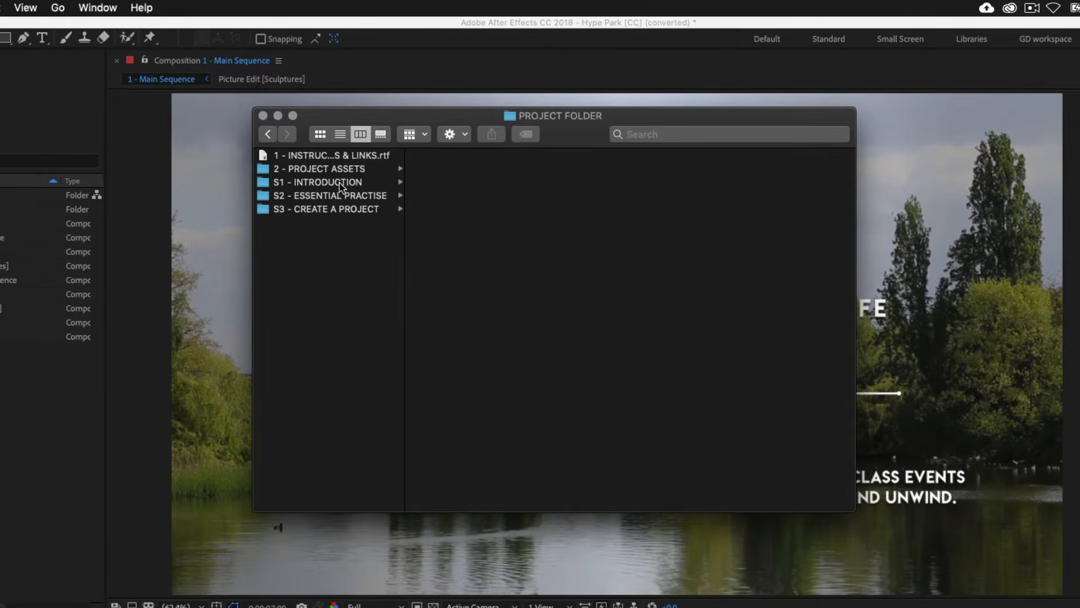
pyautogui.click(351, 152)
pyautogui.click(314, 183)
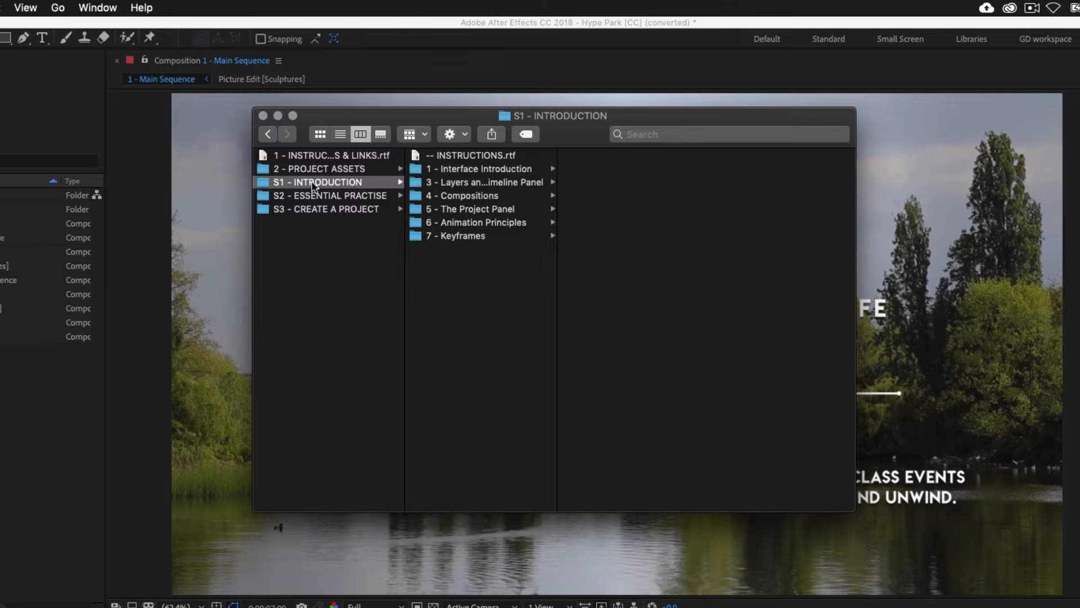
pyautogui.click(459, 197)
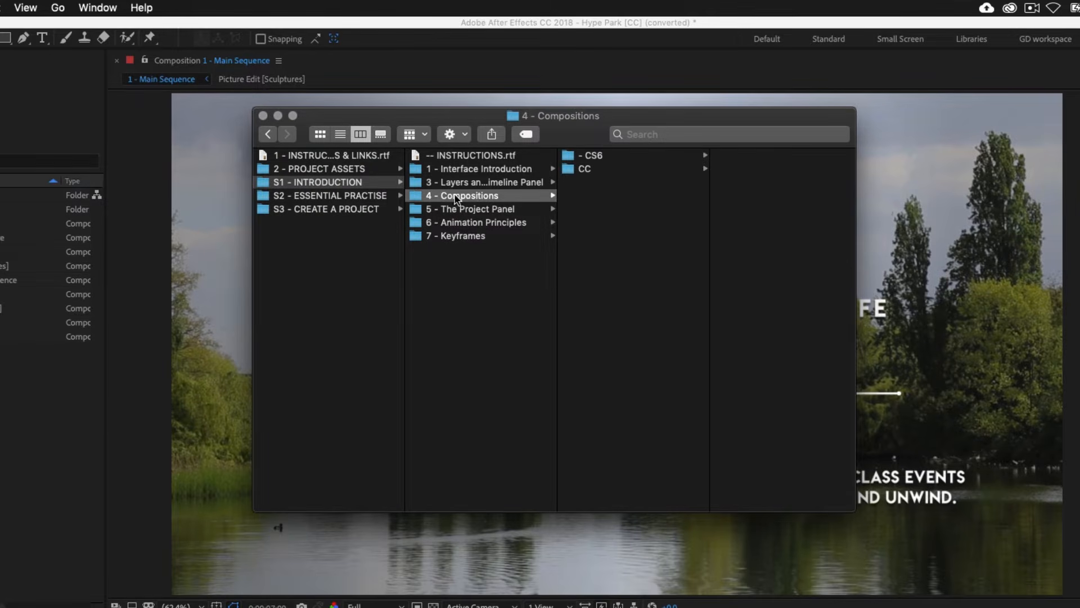
pyautogui.click(603, 169)
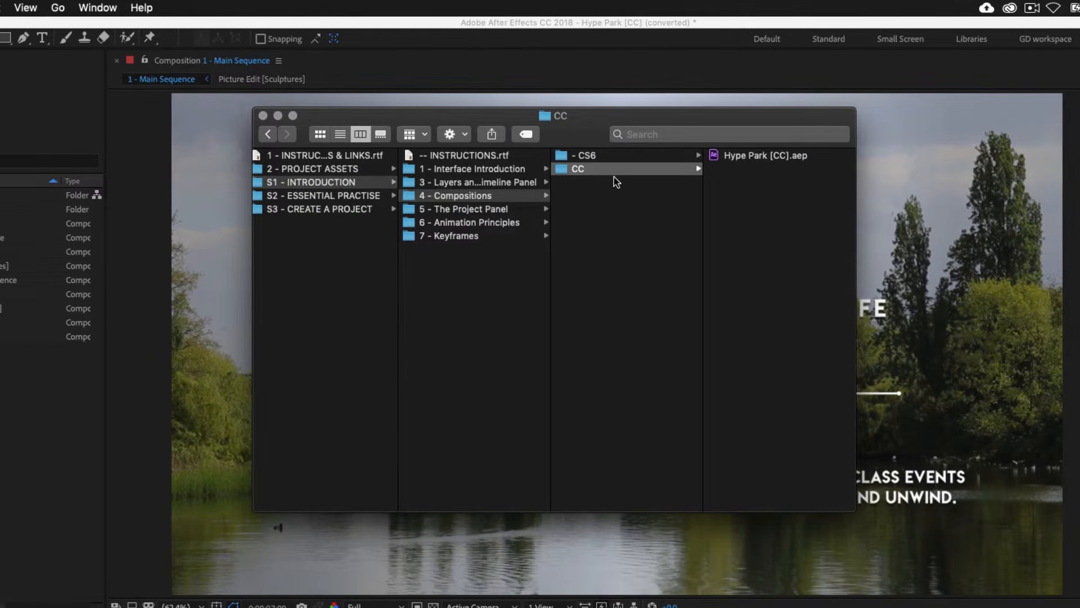
pyautogui.click(754, 160)
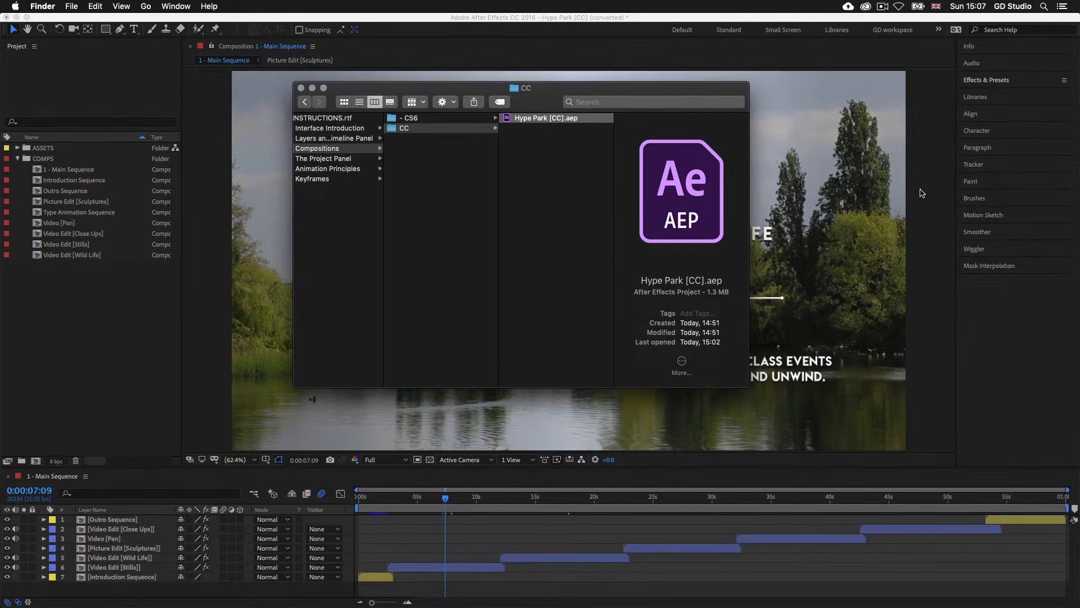
pyautogui.click(922, 194)
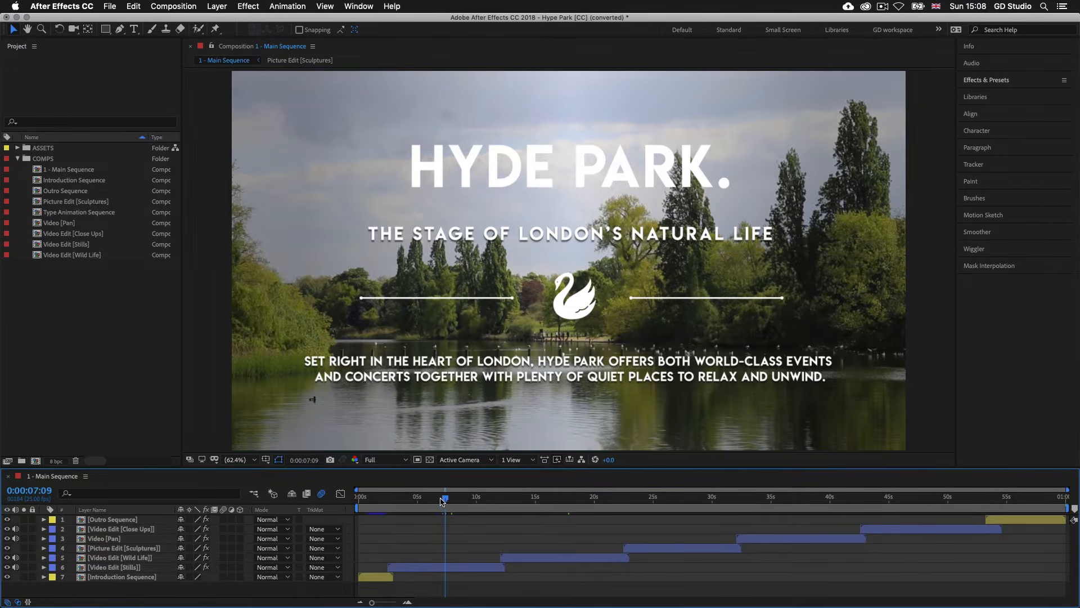
# - Preview Main Sequence from its start and open the nested Video Edit [Stills] composition
pyautogui.press('Home')
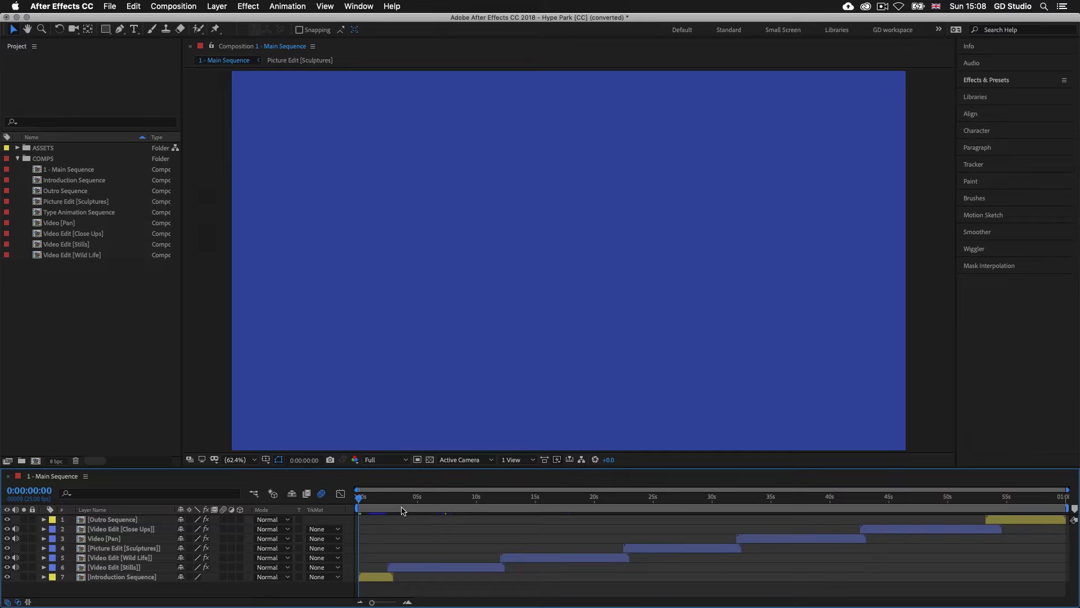
pyautogui.press('space')
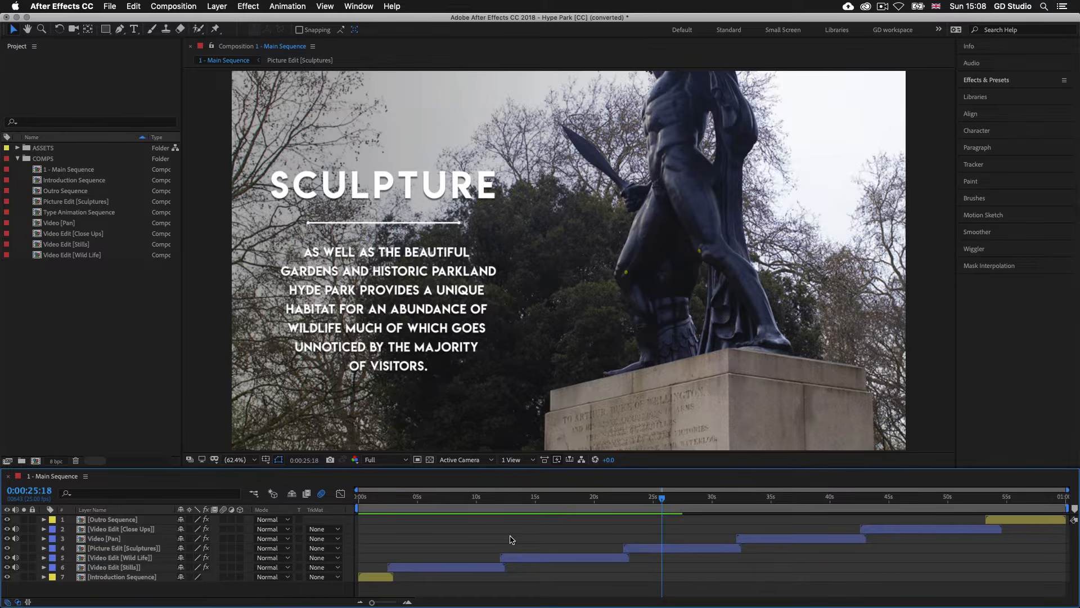
pyautogui.click(446, 567)
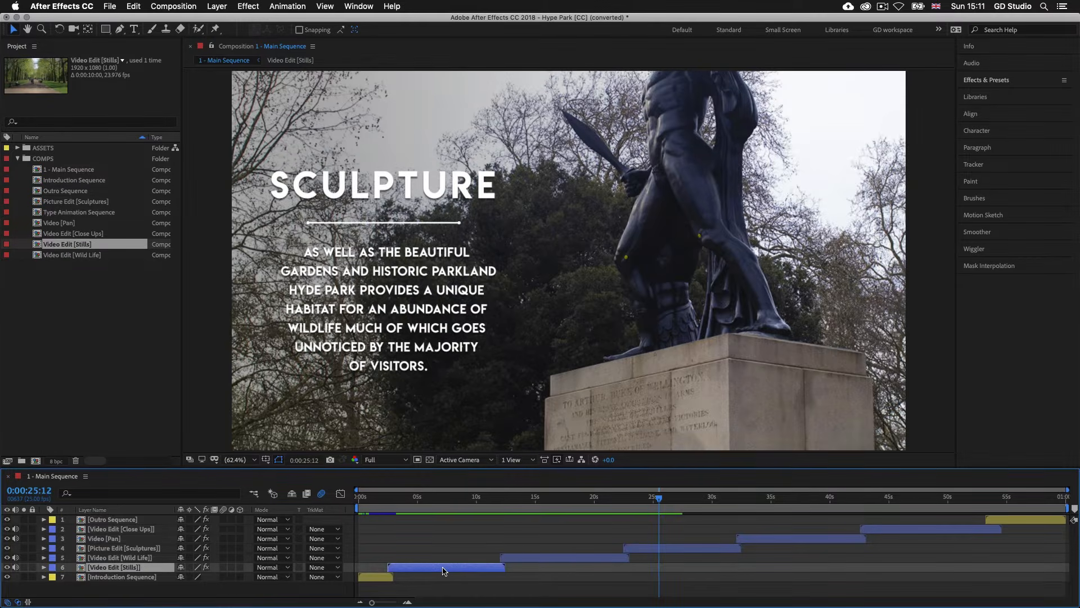
pyautogui.doubleClick(444, 571)
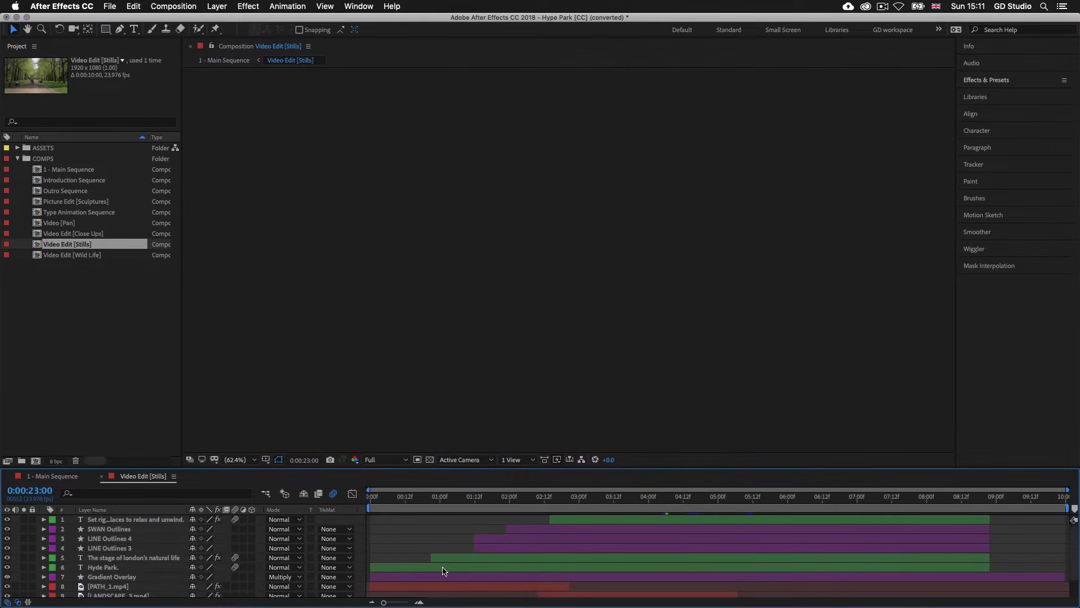
# - Go to 0:00:01:18 in Video Edit [Stills] and look through its whole layer stack, from text layers to video clips
pyautogui.click(489, 498)
pyautogui.moveTo(489, 499)
pyautogui.mouseDown()
pyautogui.moveTo(462, 499)
pyautogui.moveTo(492, 499)
pyautogui.mouseUp()
pyautogui.scroll(-3, 641, 528)
pyautogui.scroll(2, 645, 528)
pyautogui.scroll(-2, 645, 529)
pyautogui.scroll(2, 644, 529)
pyautogui.scroll(-2, 644, 528)
pyautogui.scroll(2, 644, 529)
pyautogui.scroll(-2, 644, 529)
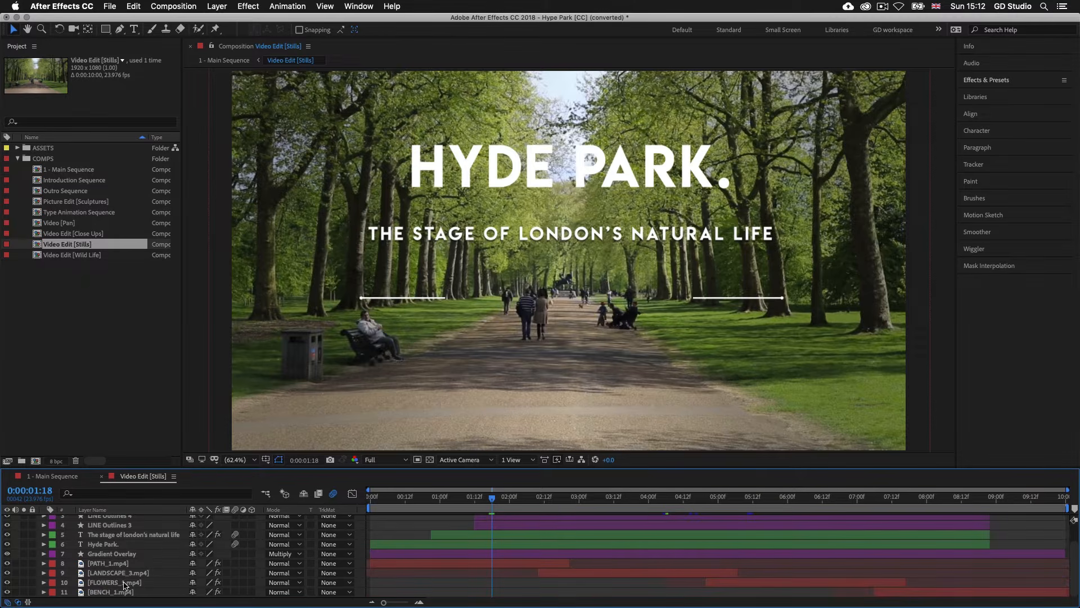
pyautogui.scroll(2, 104, 543)
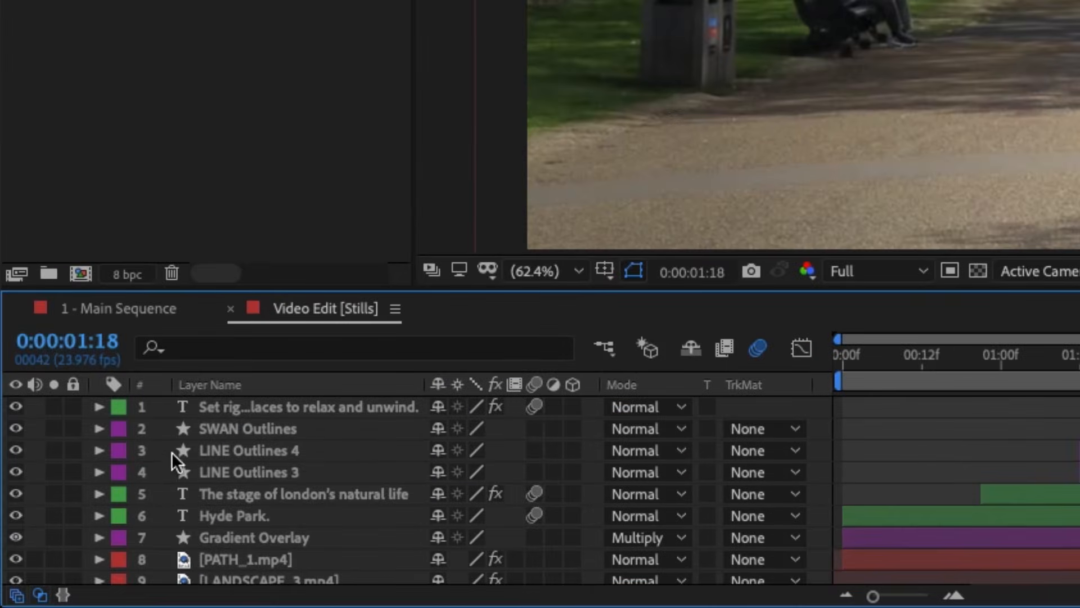
pyautogui.scroll(-3, 254, 443)
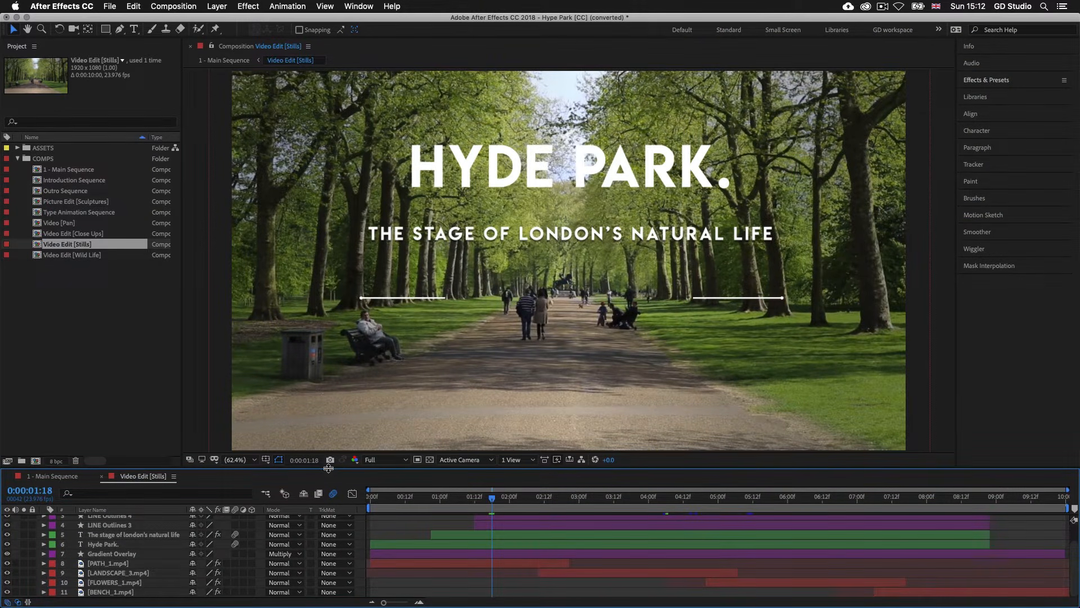
# - Enlarge the timeline area to fit all eleven layers and scrub the Stills composition from 0:00:00:12 to 0:00:03:22
pyautogui.moveTo(330, 468); pyautogui.dragTo(331, 429)
pyautogui.moveTo(492, 461); pyautogui.dragTo(405, 461)
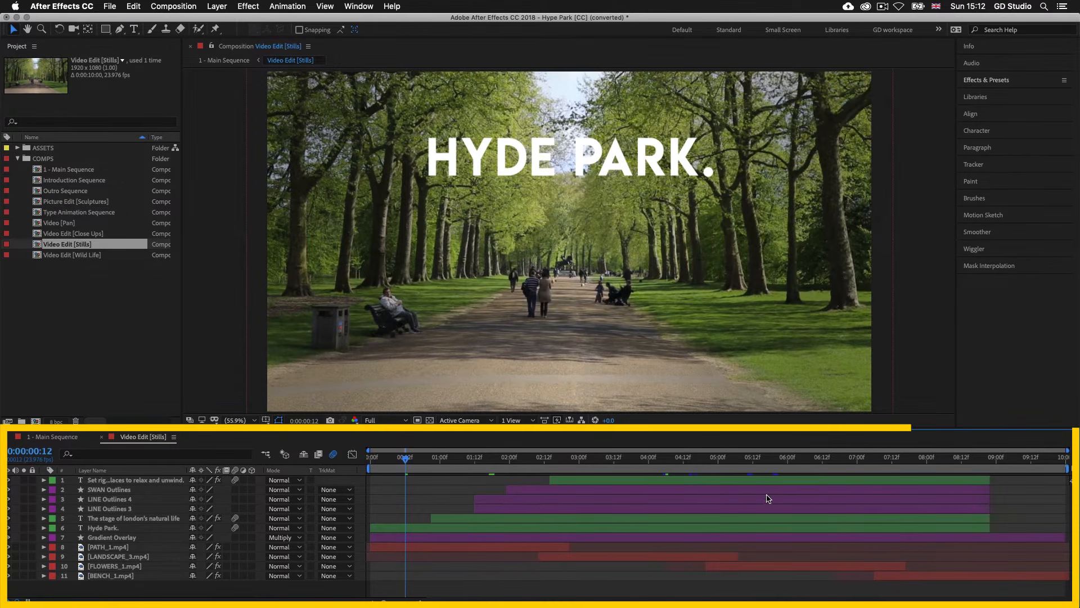
pyautogui.moveTo(409, 458); pyautogui.dragTo(642, 469)
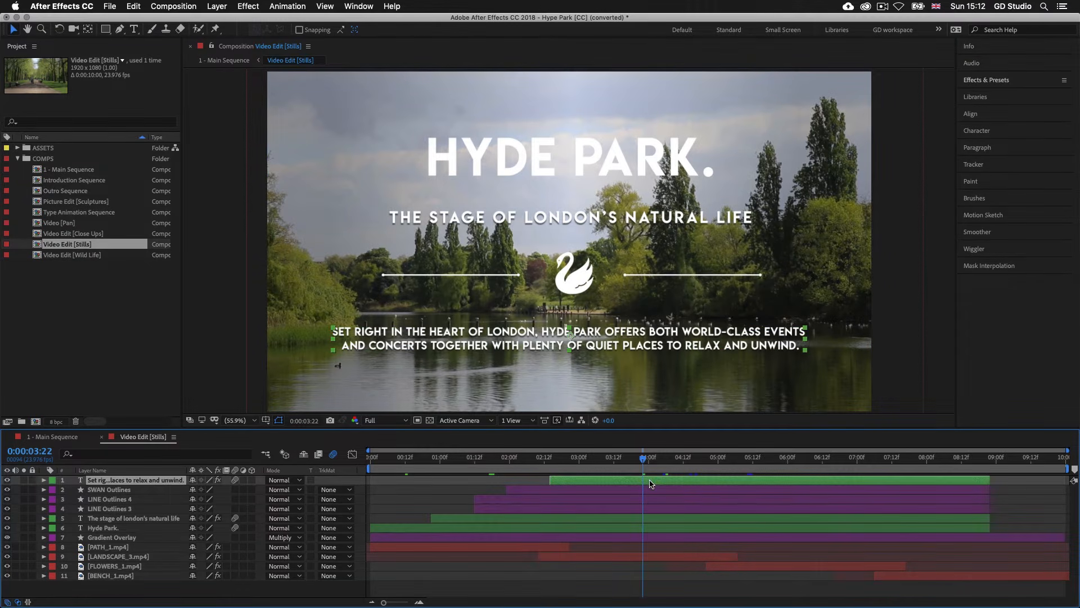
# - Examine what each Stills layer contributes by selecting the swan, line, text, gradient overlay and landscape video layers in turn
pyautogui.click(650, 492)
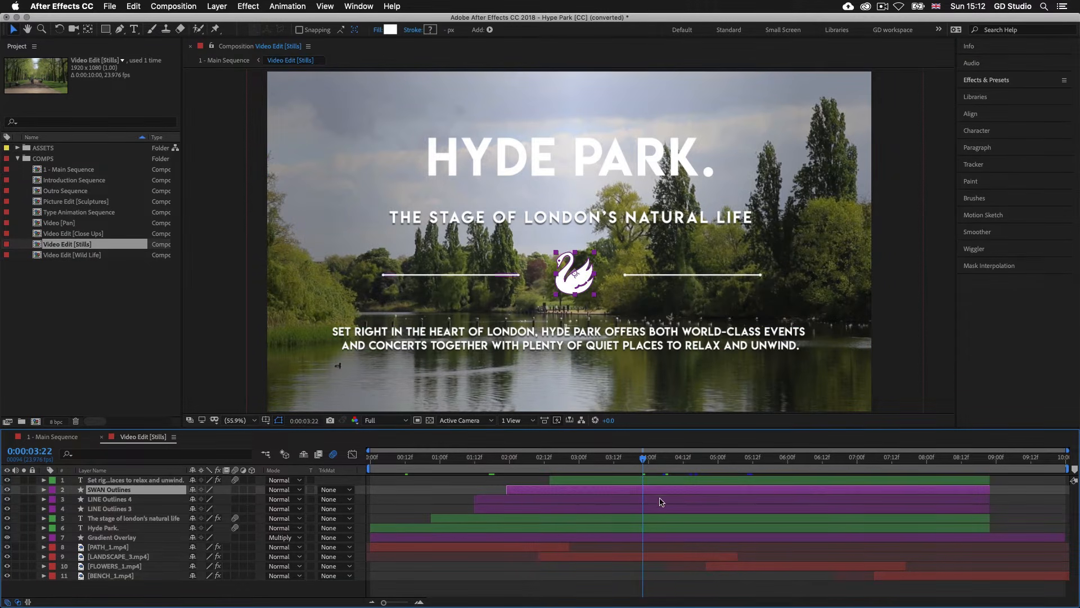
pyautogui.click(662, 499)
pyautogui.click(663, 509)
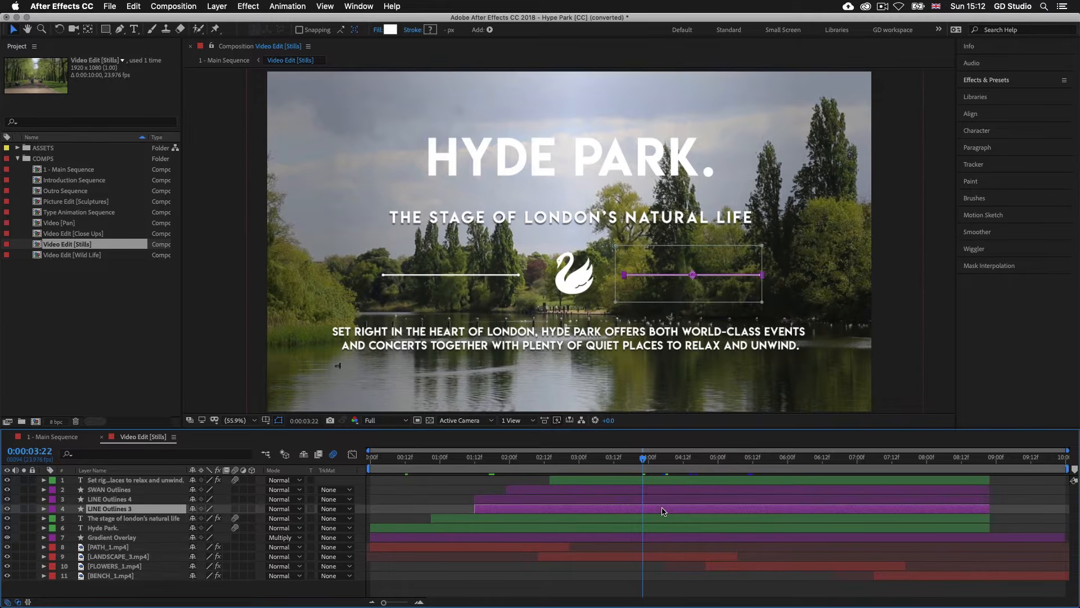
pyautogui.click(664, 518)
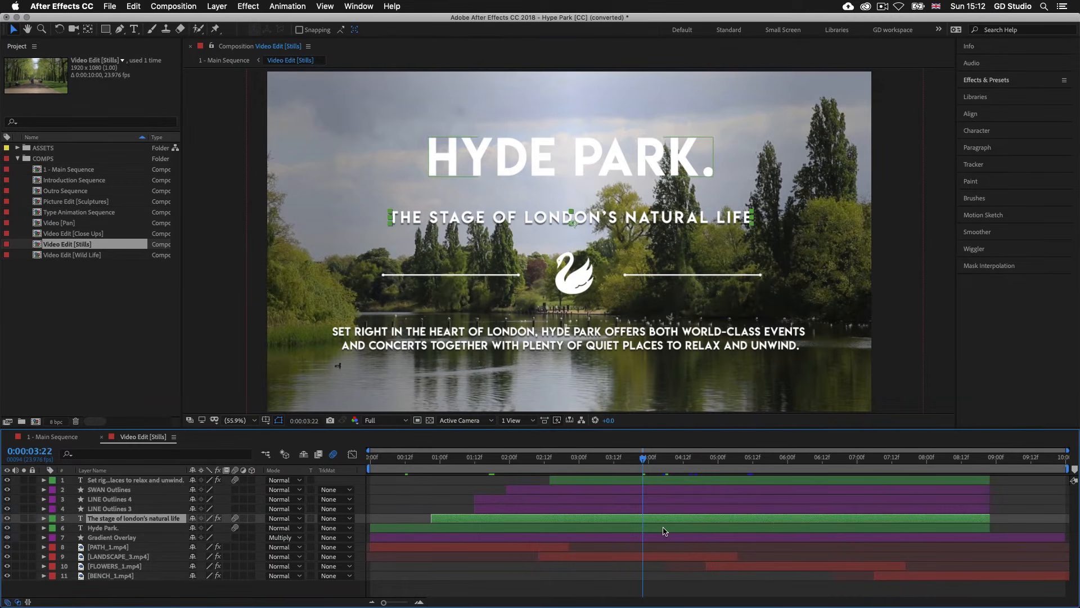
pyautogui.click(662, 528)
pyautogui.click(662, 538)
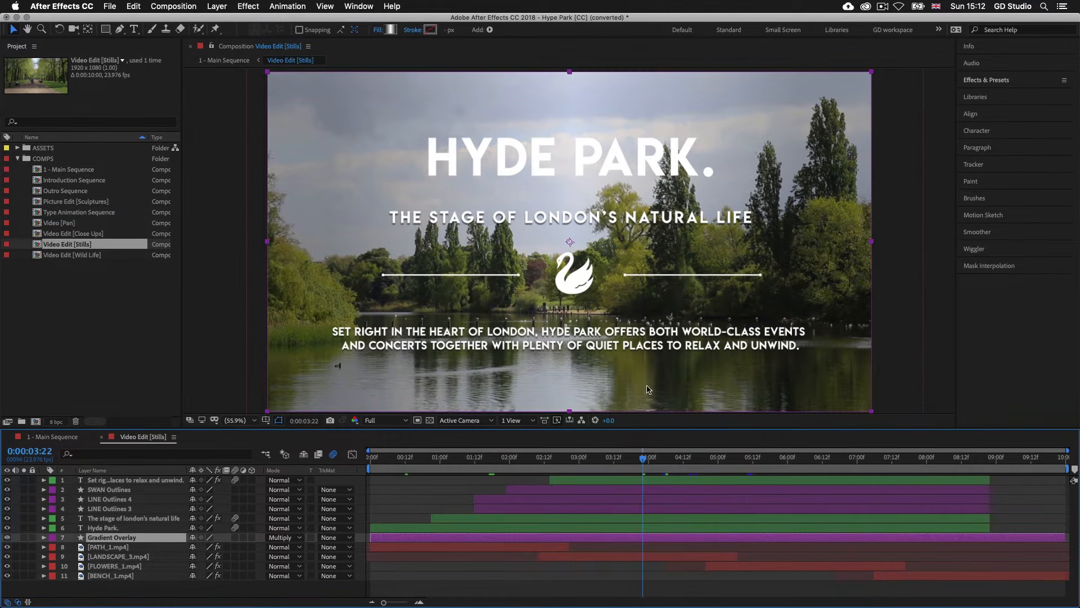
pyautogui.click(613, 558)
pyautogui.click(666, 519)
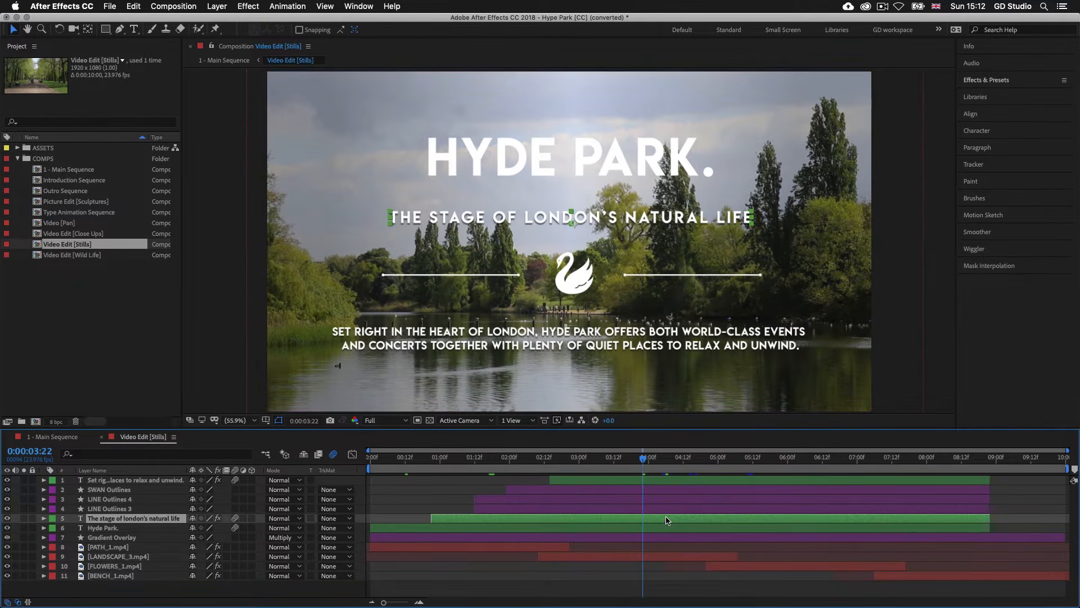
pyautogui.click(668, 481)
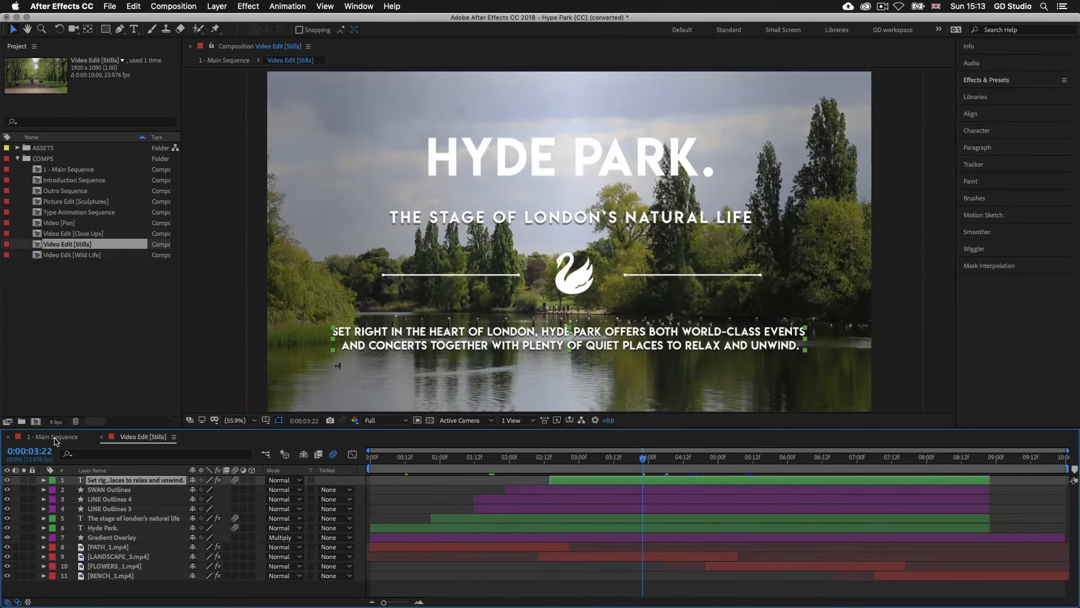
# - Return to Main Sequence, move to 0:00:17:09 and open the nested Video Edit [Wild Life] composition
pyautogui.click(55, 438)
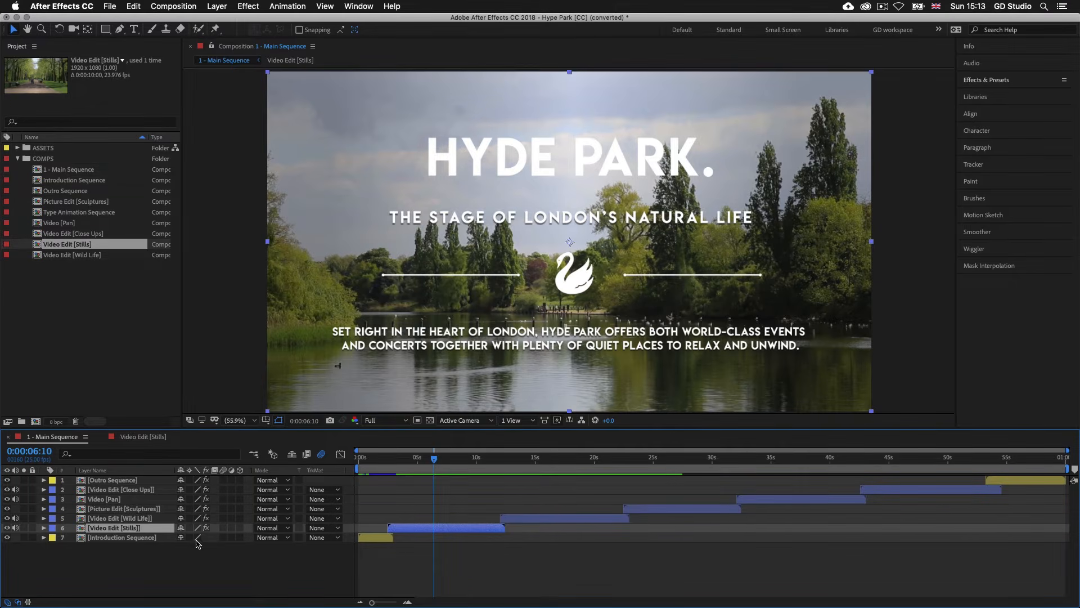
pyautogui.click(136, 519)
pyautogui.click(563, 458)
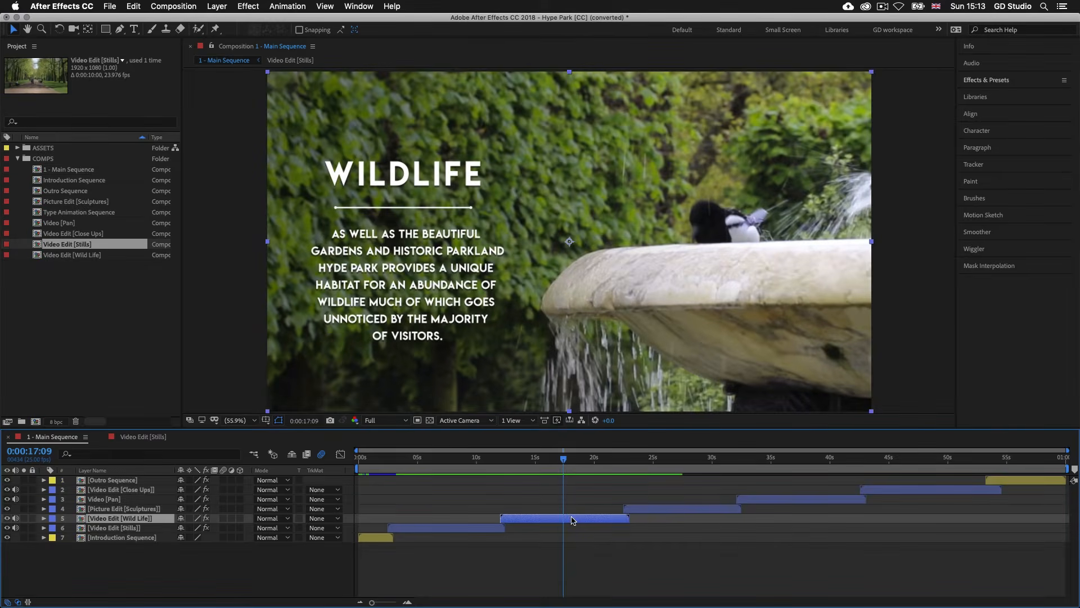
pyautogui.doubleClick(571, 518)
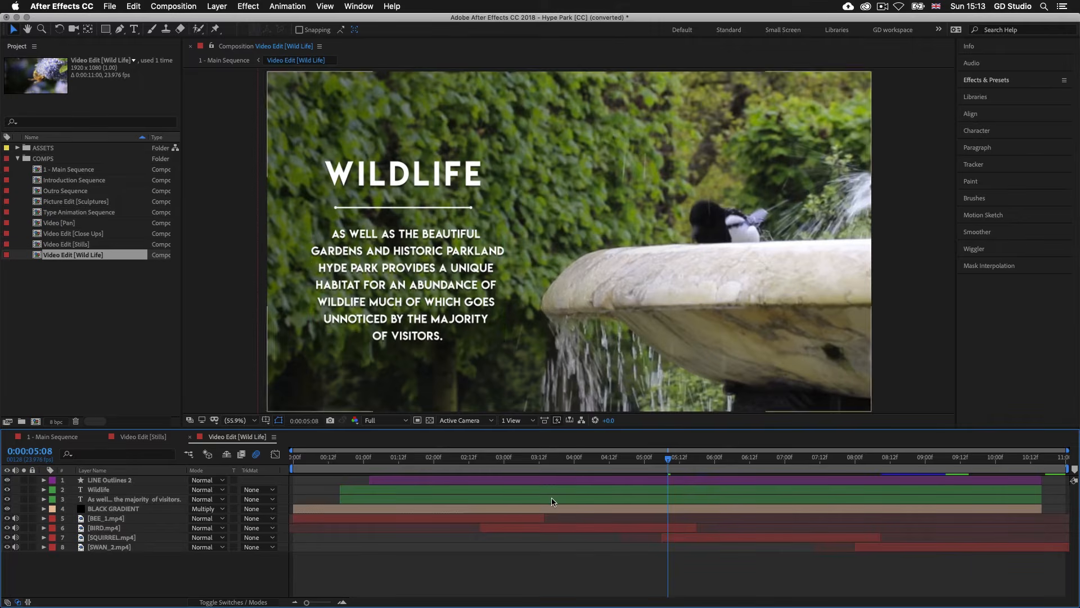
# - Scrub Video Edit [Wild Life] back to 0:00:03:18 and switch to the Video Edit [Stills] composition
pyautogui.click(552, 501)
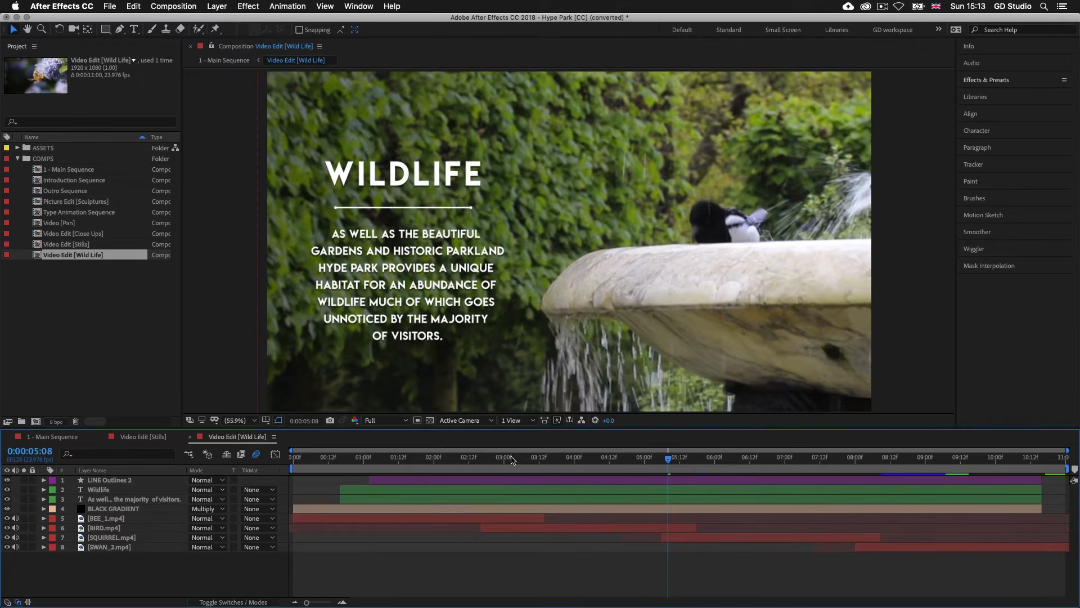
pyautogui.click(604, 490)
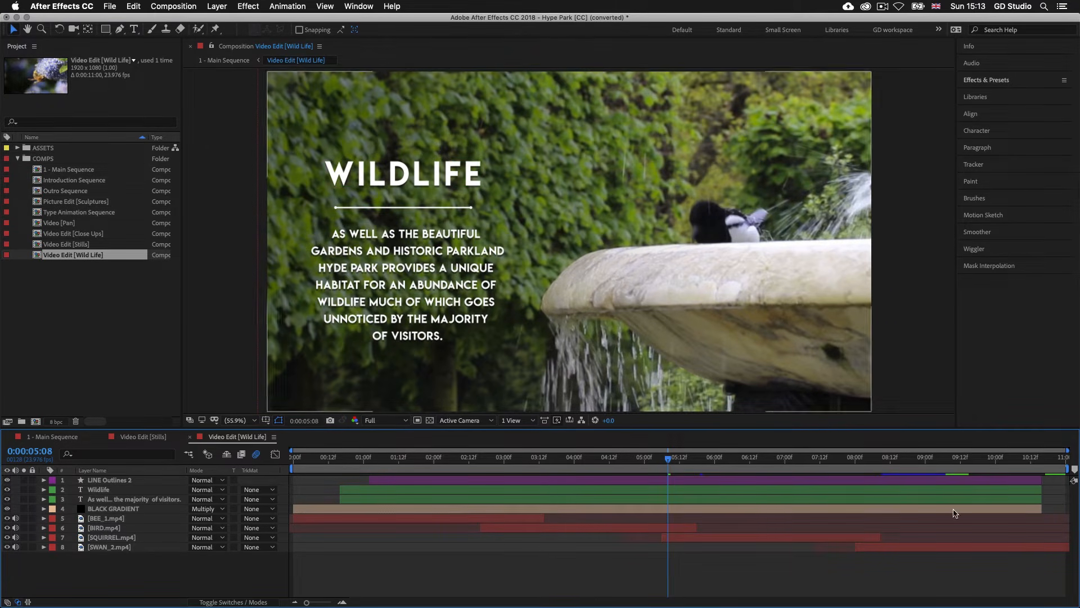
pyautogui.moveTo(669, 459); pyautogui.dragTo(556, 457)
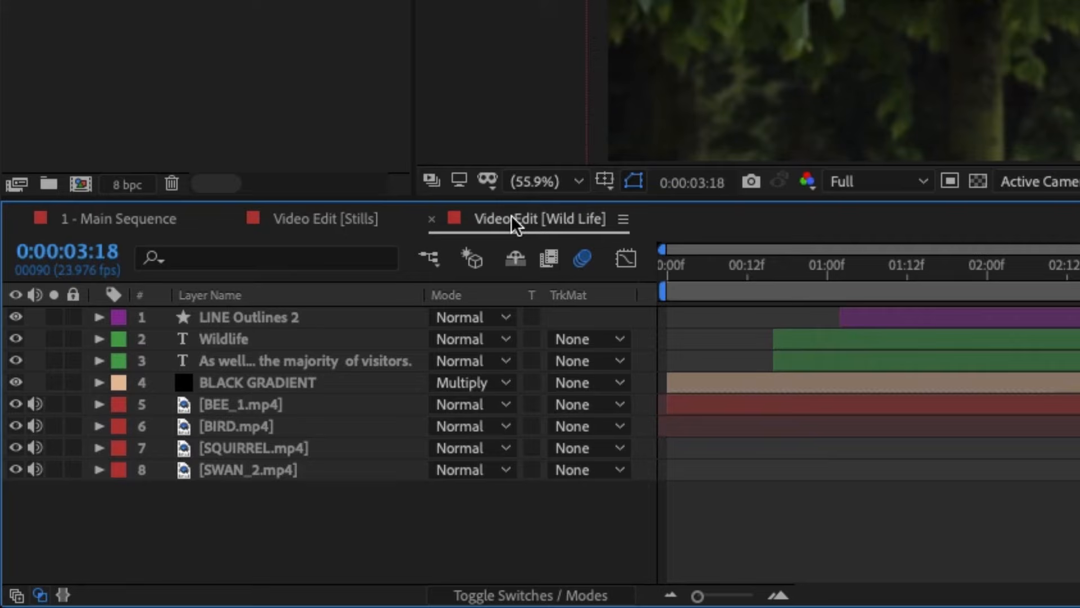
pyautogui.click(318, 221)
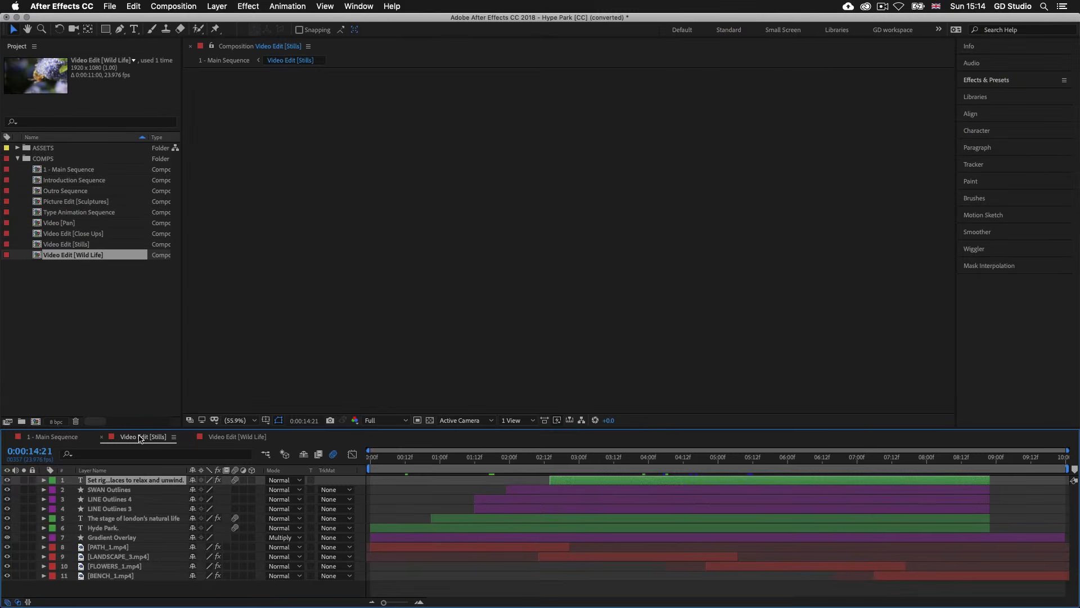
# - Move Video Edit [Stills] to 0:00:02:21 and switch between the open Main Sequence, Stills and Wild Life compositions
pyautogui.click(568, 466)
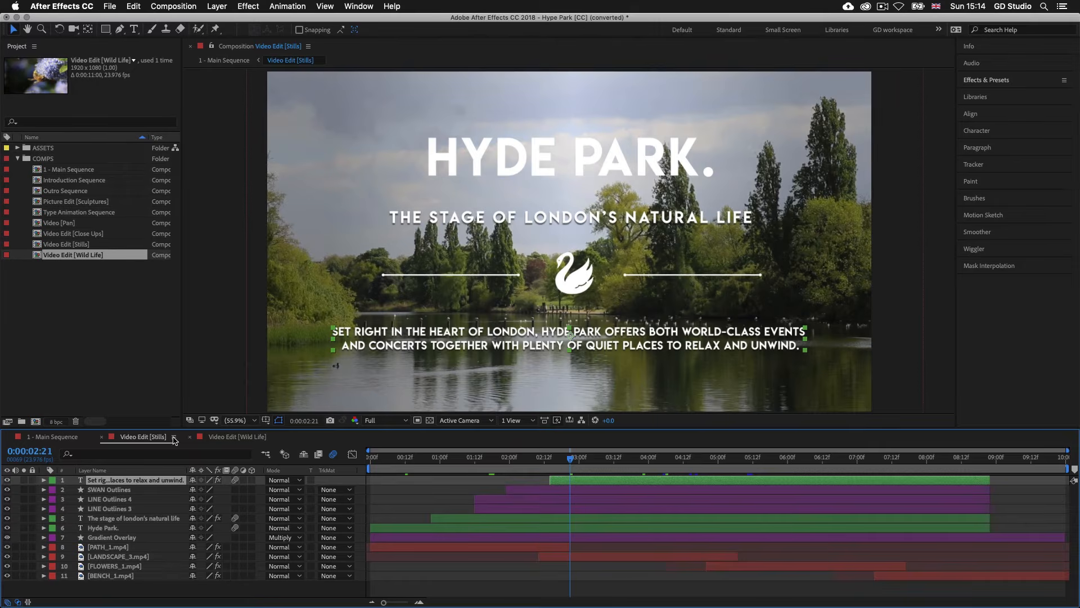
pyautogui.click(66, 438)
pyautogui.click(225, 438)
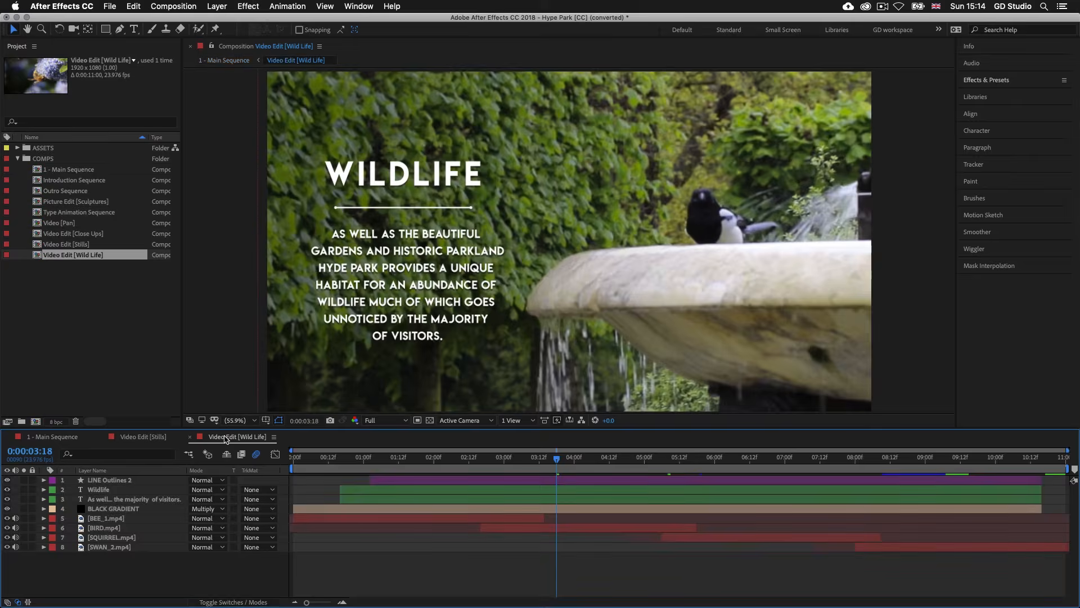
pyautogui.click(154, 437)
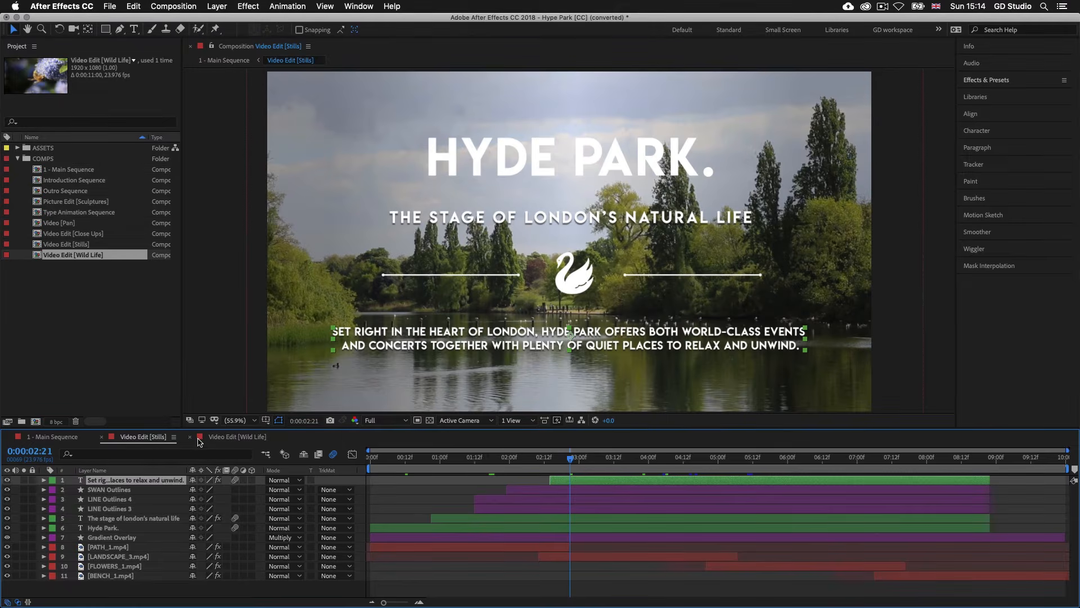
pyautogui.click(218, 439)
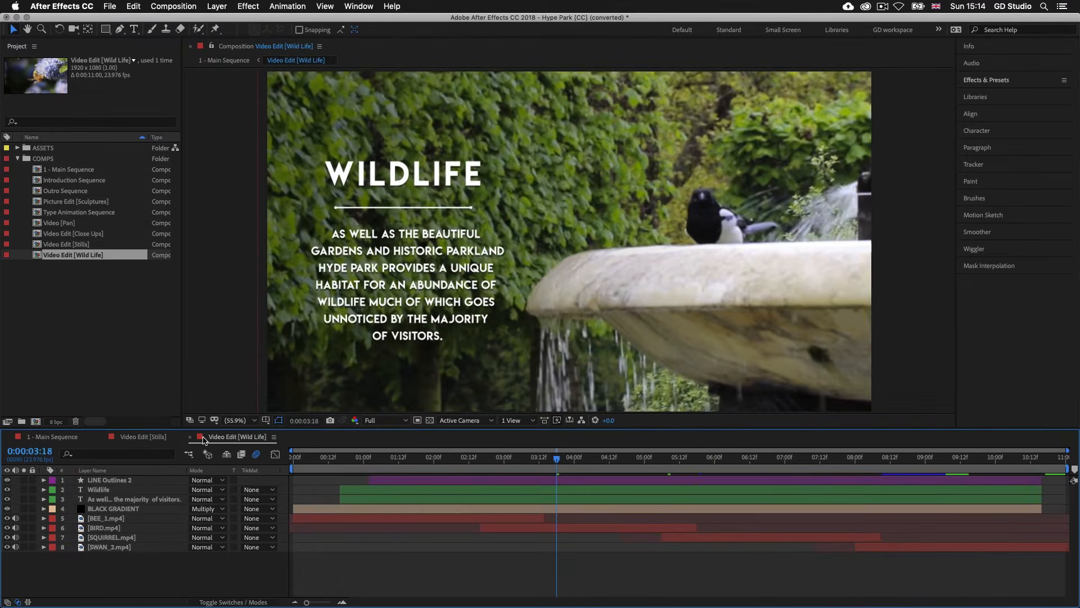
# - Close the Video Edit [Wild Life] timeline, then reopen it from its layer in Main Sequence and move to 0:00:04:04
pyautogui.click(189, 437)
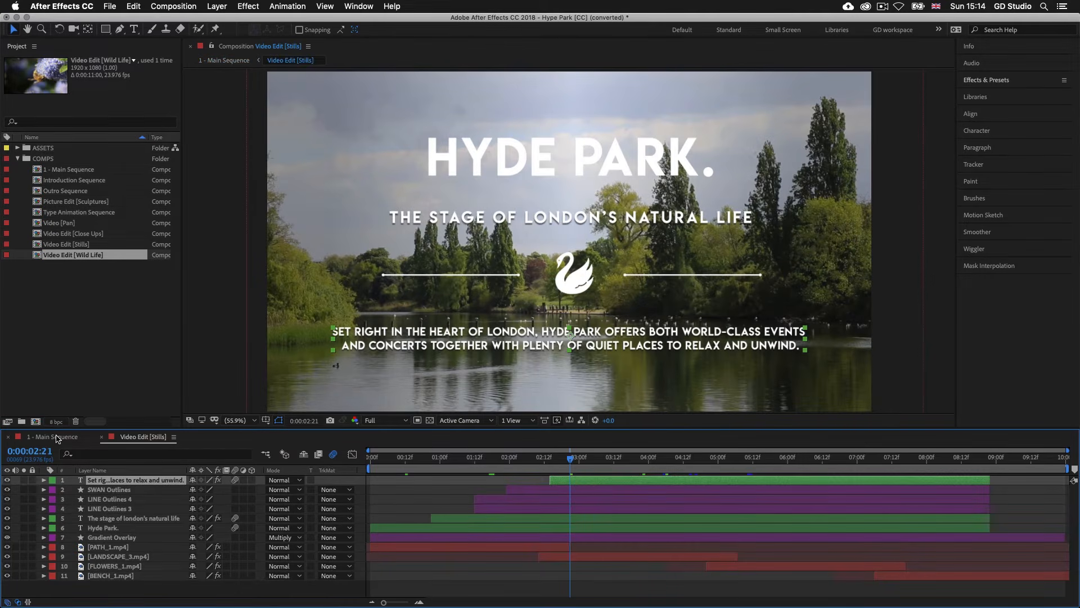
pyautogui.click(56, 438)
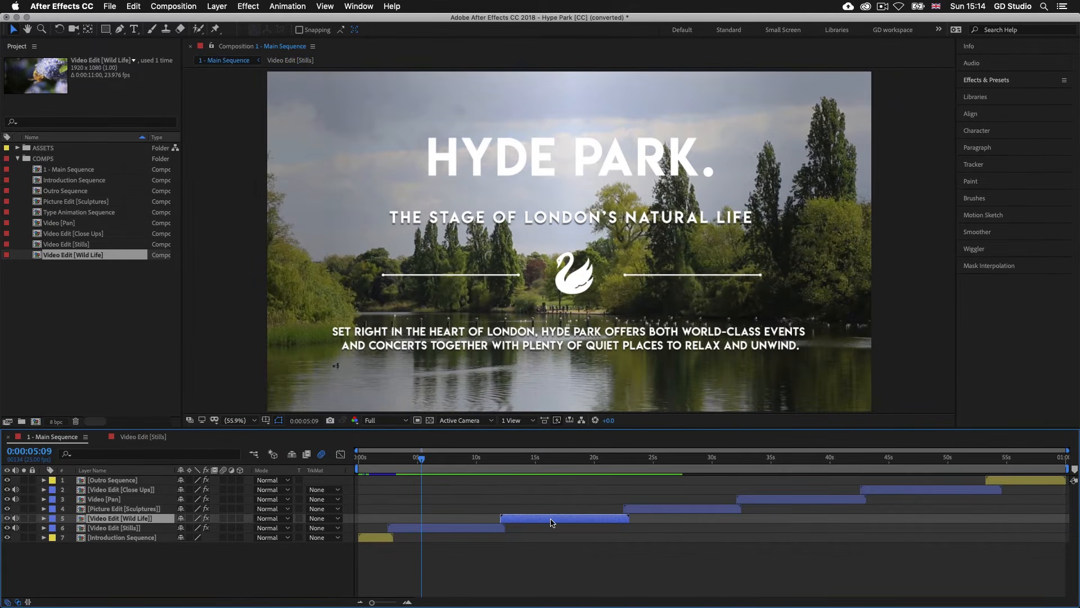
pyautogui.doubleClick(551, 518)
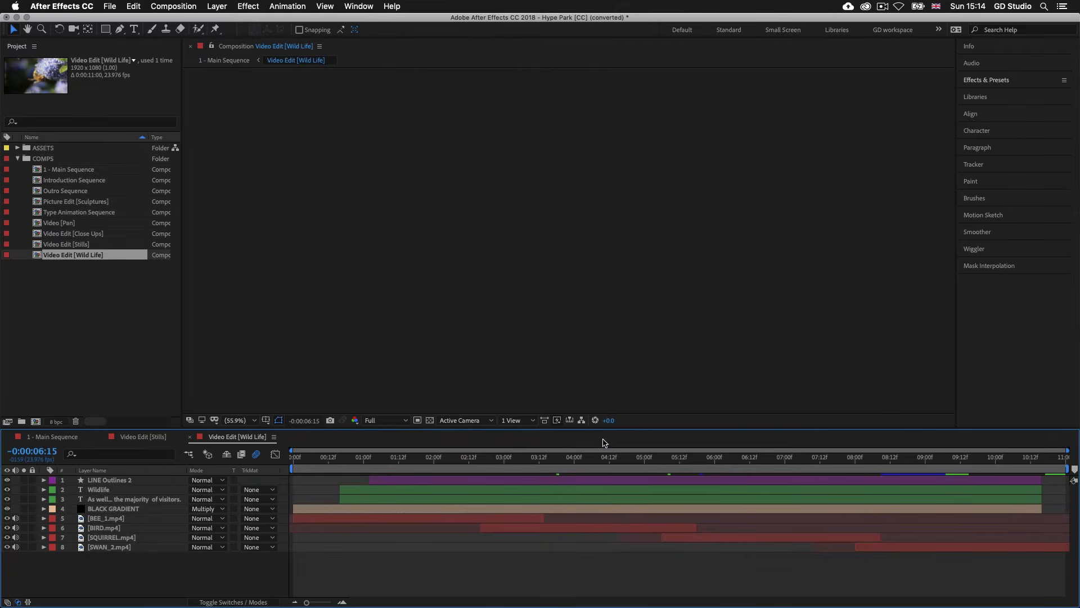
pyautogui.click(586, 460)
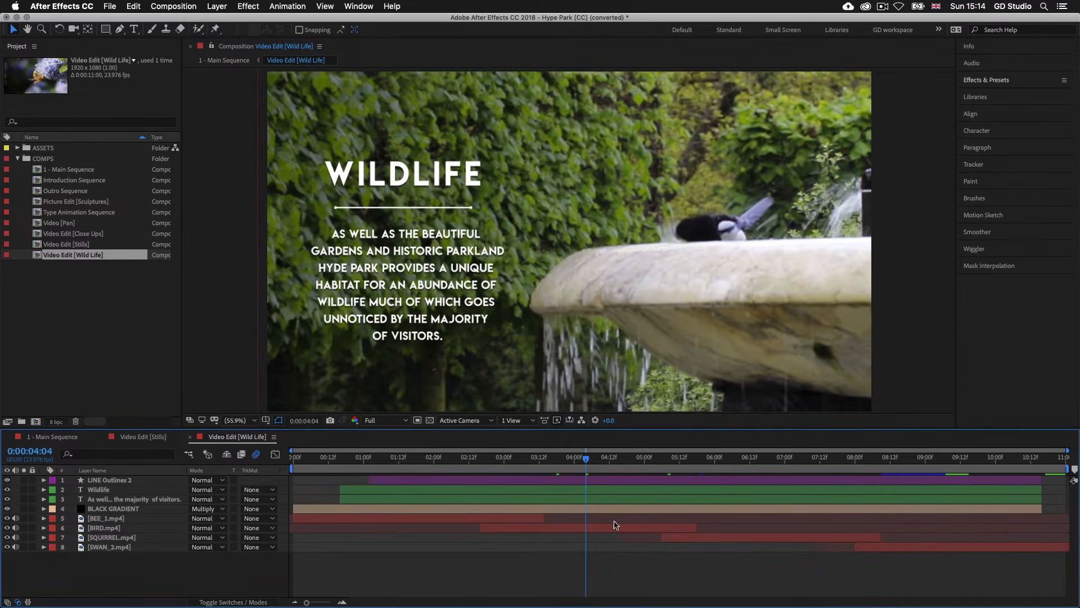
# - In Main Sequence, nudge the Video [Pan] and Video Edit [Close Ups] layers slightly later in time and preview the sequence
pyautogui.click(51, 438)
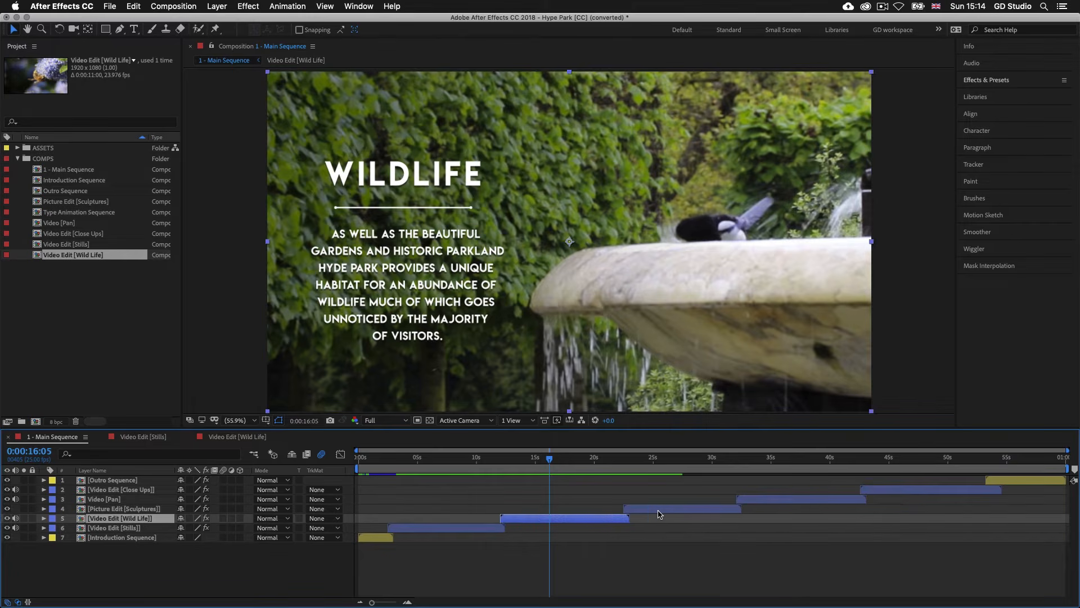
pyautogui.click(664, 510)
pyautogui.moveTo(787, 500); pyautogui.dragTo(792, 499)
pyautogui.moveTo(891, 489); pyautogui.dragTo(898, 488)
pyautogui.click(1000, 479)
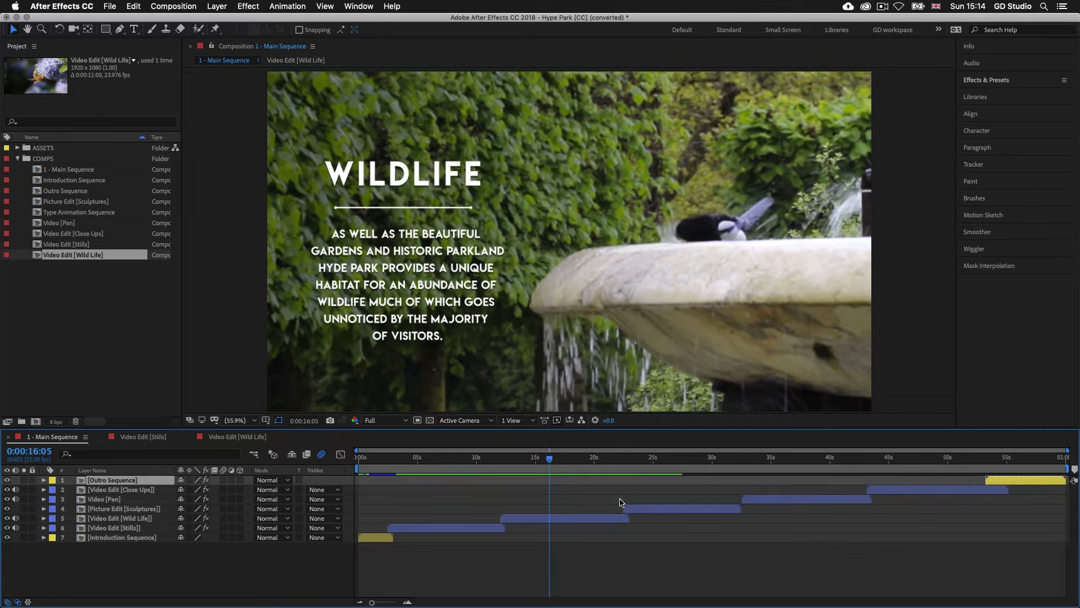
pyautogui.press('space')
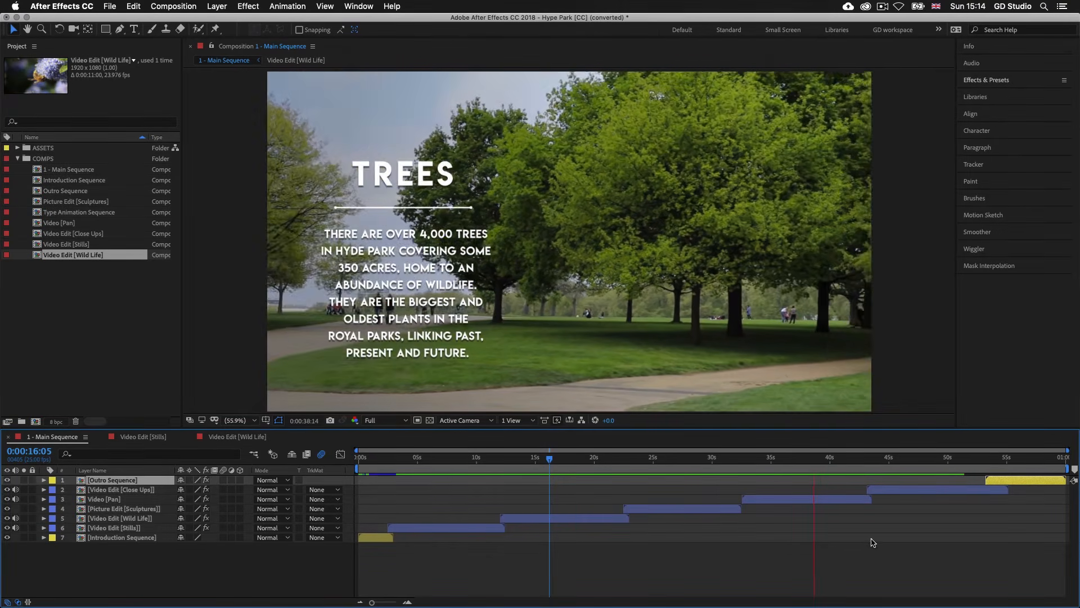
# - Try swapping Video [Pan] and Picture Edit [Sculptures] in time, undo the swap and preview Main Sequence up to 0:00:40:16
pyautogui.moveTo(803, 502)
pyautogui.mouseDown()
pyautogui.moveTo(675, 499)
pyautogui.moveTo(791, 511)
pyautogui.mouseUp()
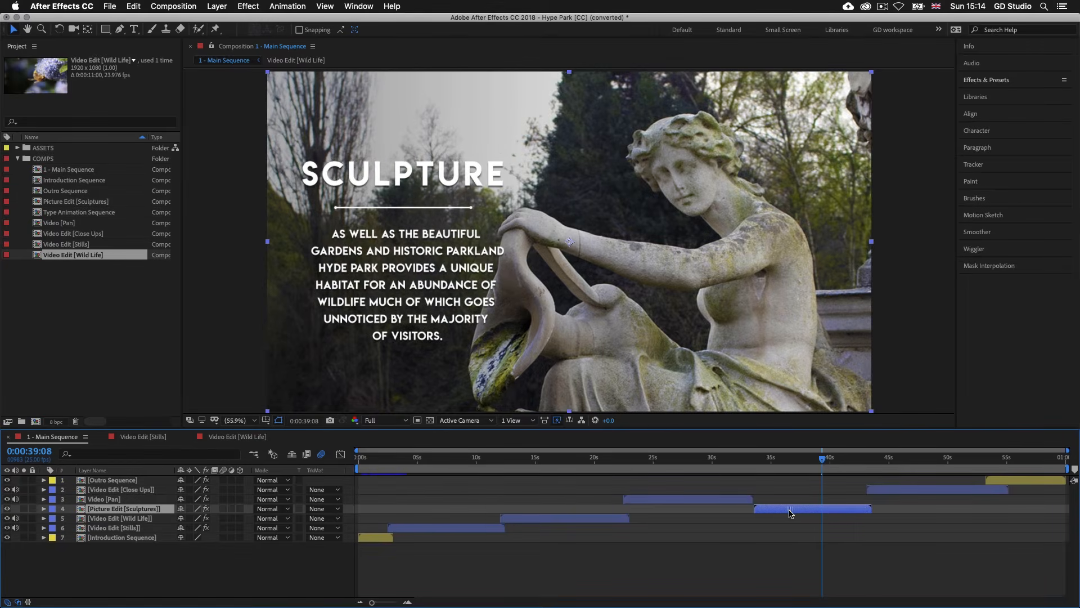
pyautogui.hotkey('ctrl', 'z')
pyautogui.hotkey('ctrl', 'z')
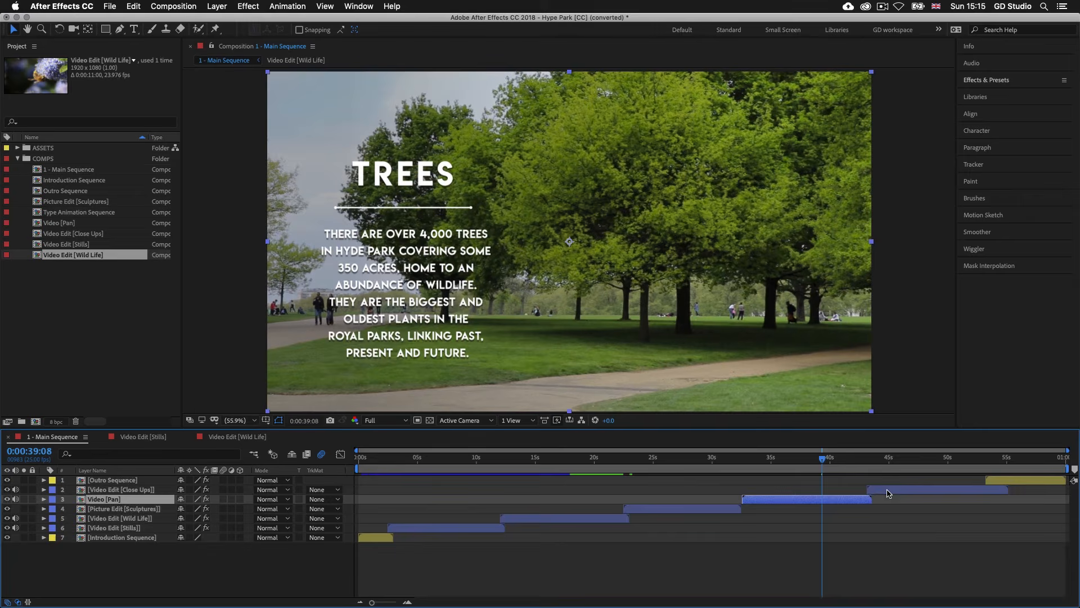
pyautogui.press('space')
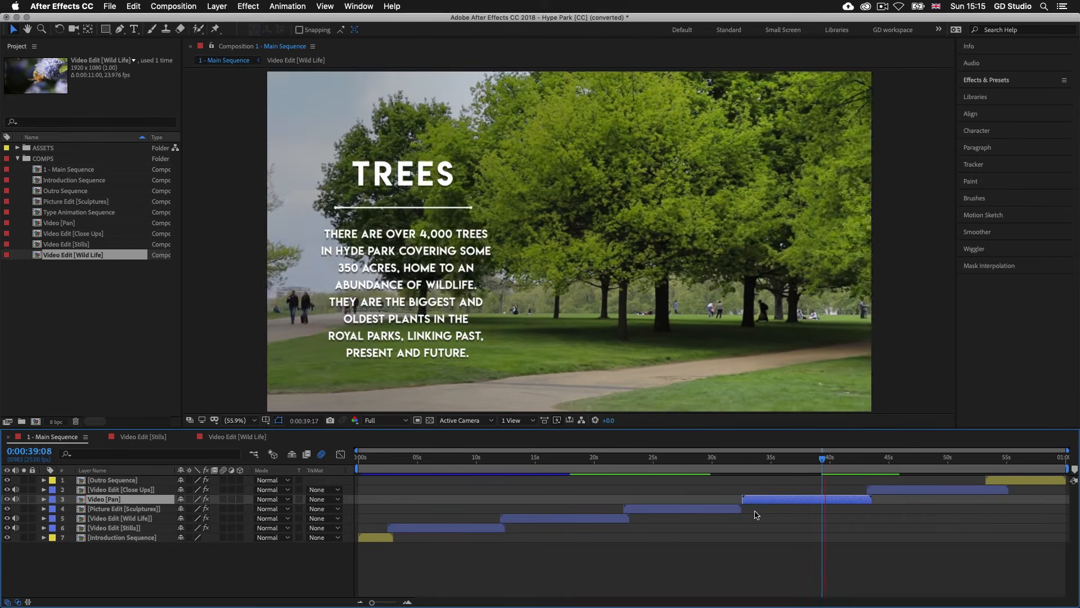
pyautogui.press('space')
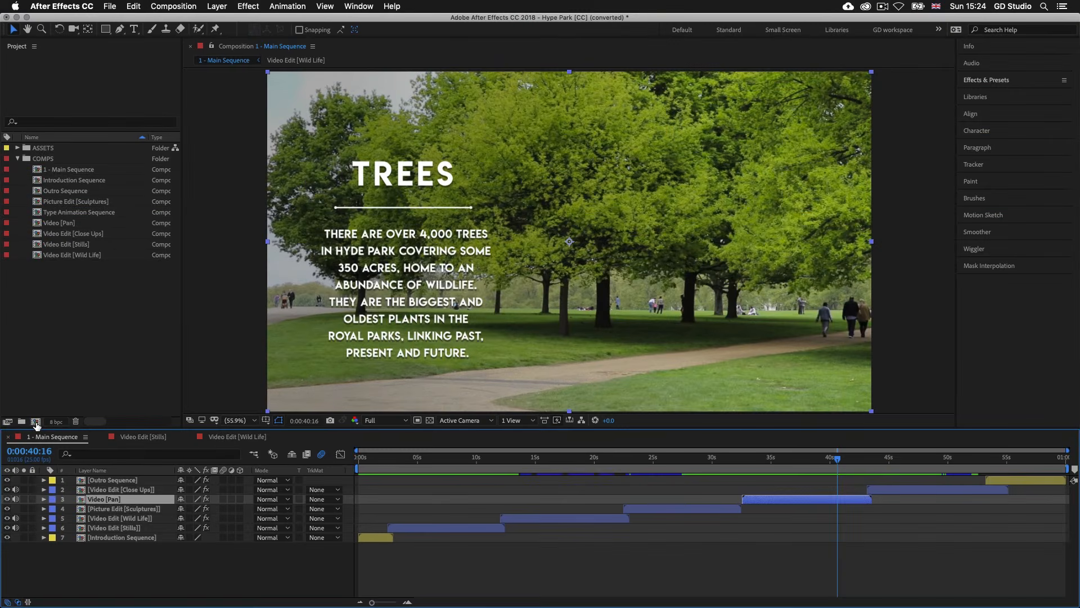
# - Create a composition named New comp 1 with a duration of 0:00:10:00
pyautogui.click(36, 423)
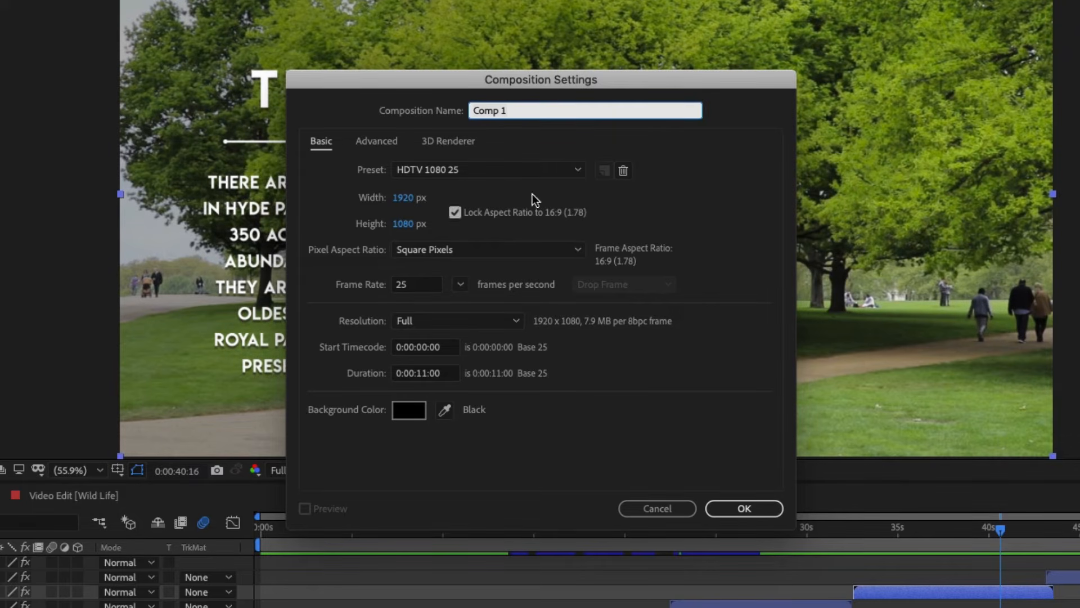
pyautogui.click(517, 110)
pyautogui.press('super+a')
pyautogui.write('New comp 1')
pyautogui.click(421, 376)
pyautogui.press('BackSpace')
pyautogui.write('0')
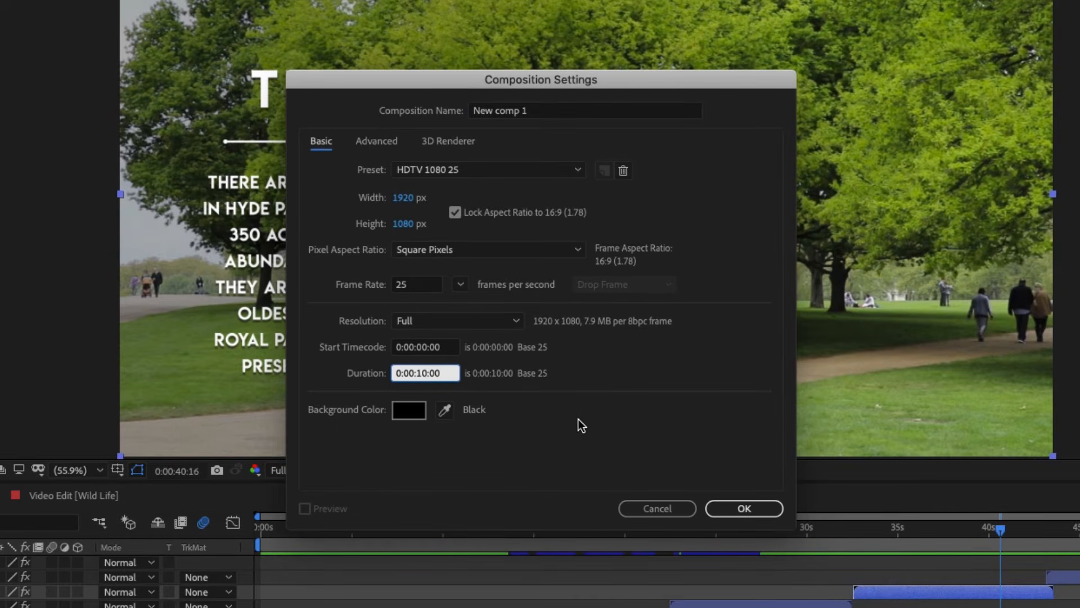
pyautogui.click(561, 437)
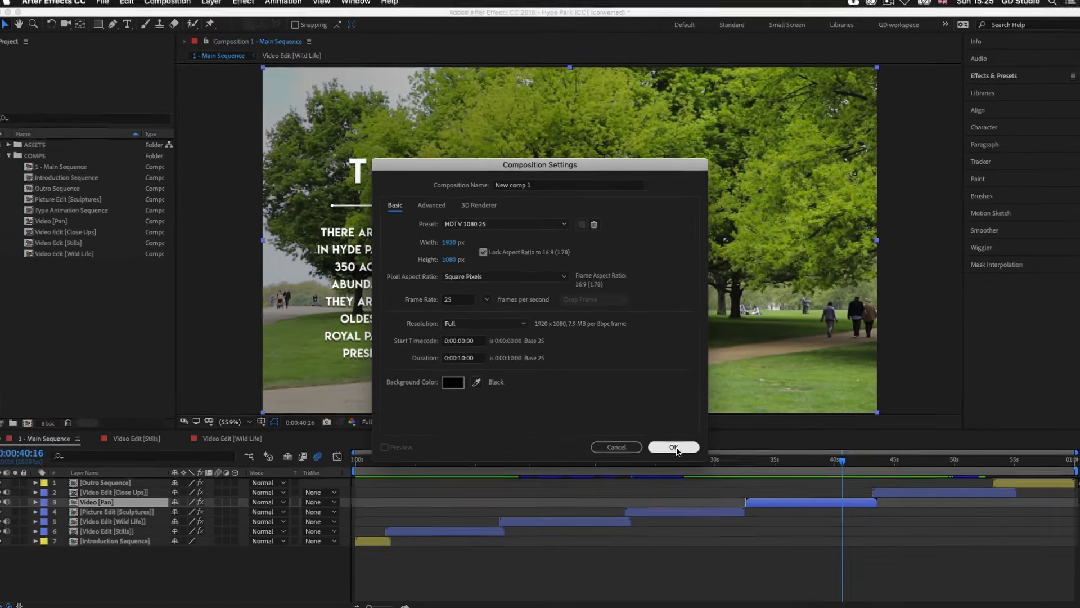
pyautogui.click(744, 508)
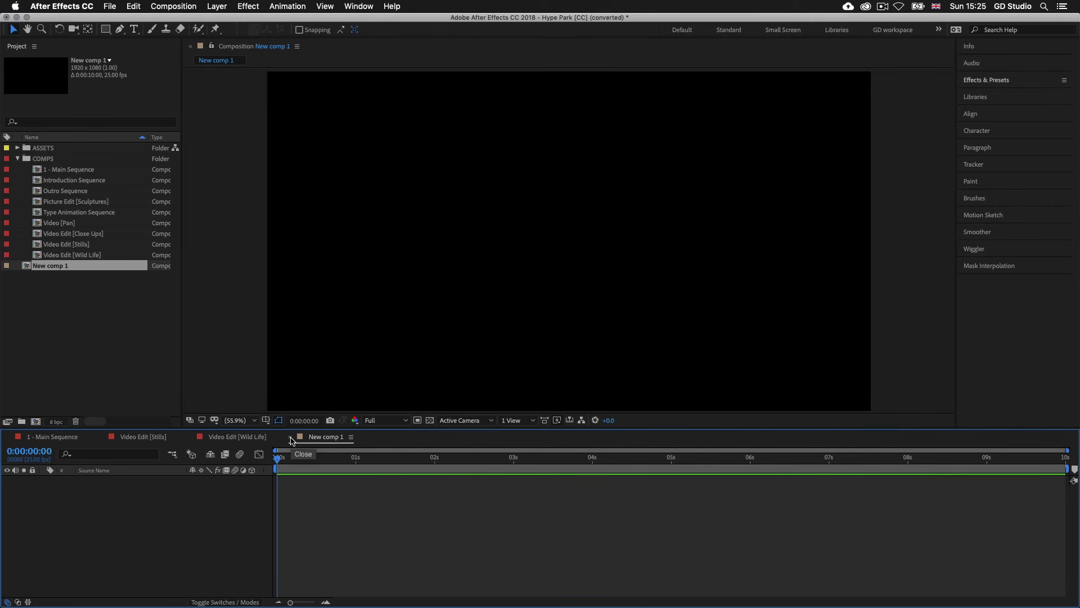
# - Close the New comp 1 timeline and move Video Edit [Wild Life] to 0:00:01:16
pyautogui.click(290, 437)
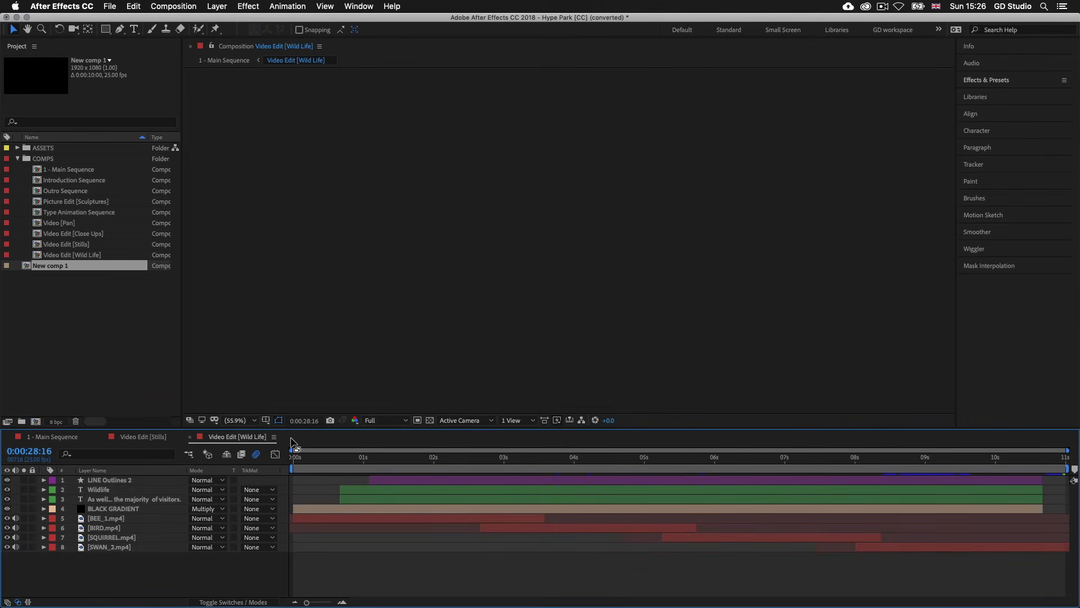
pyautogui.click(409, 459)
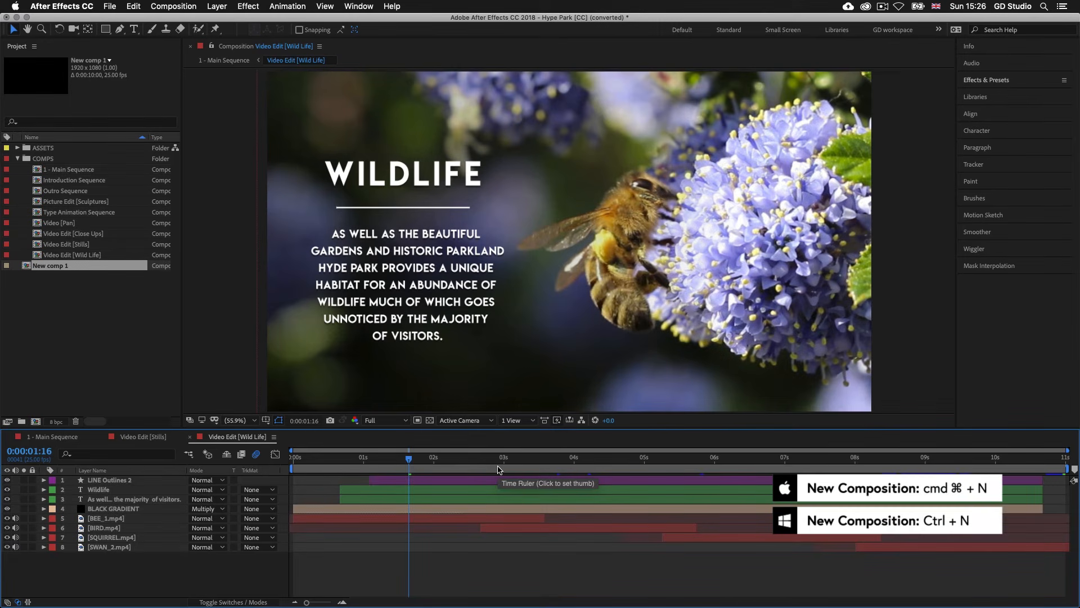
pyautogui.press('super+n')
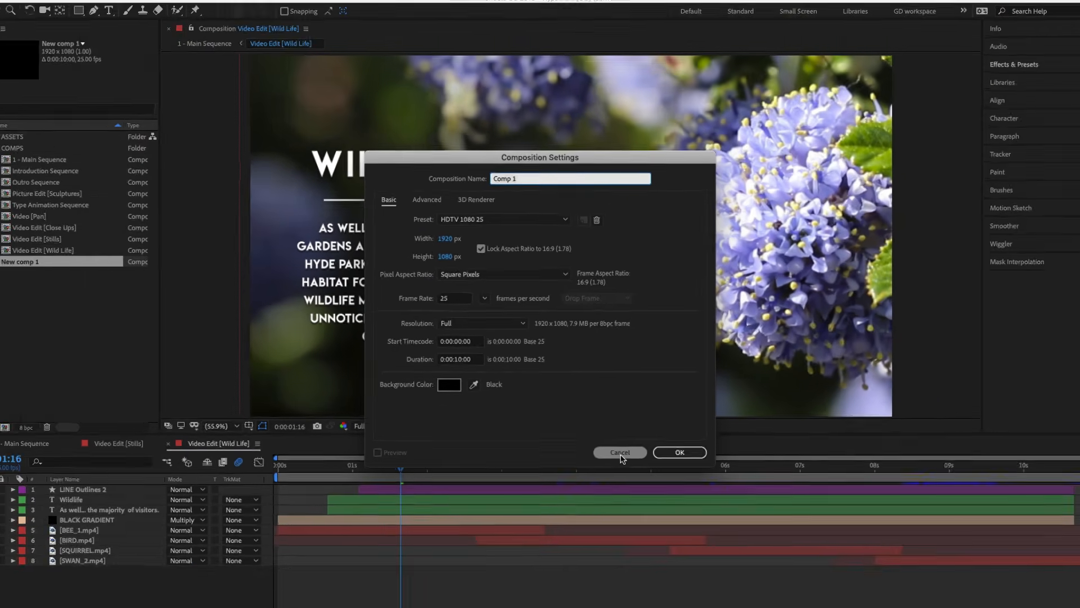
pyautogui.click(620, 453)
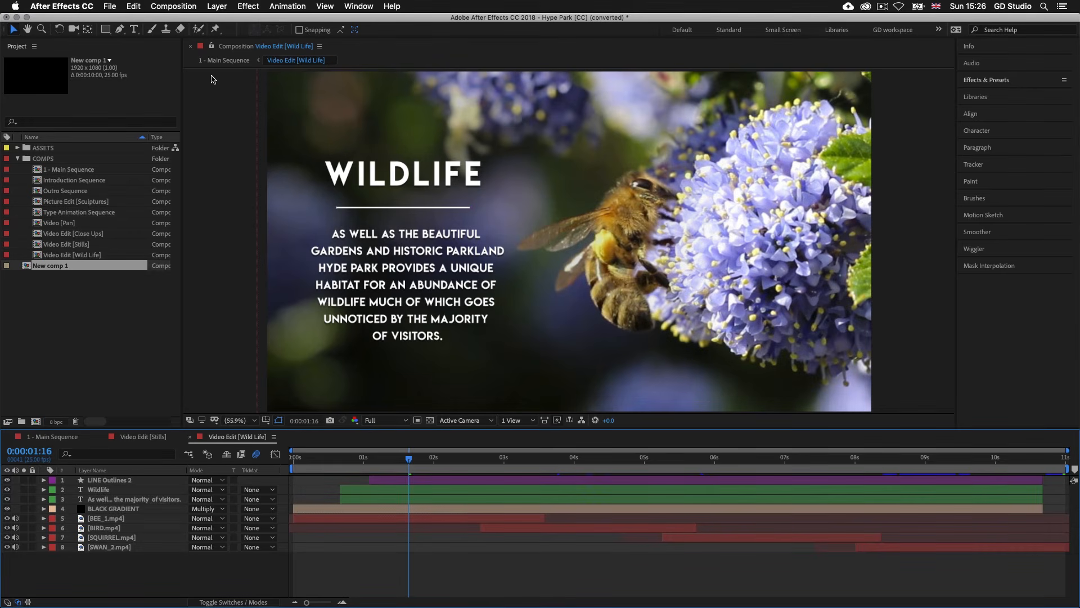
pyautogui.click(174, 8)
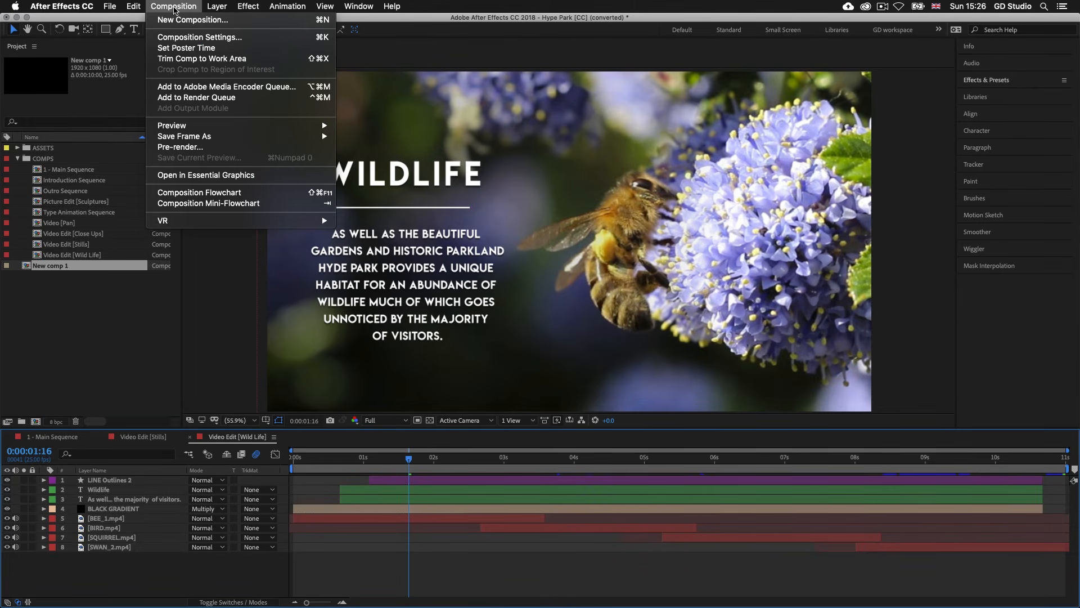
pyautogui.click(186, 21)
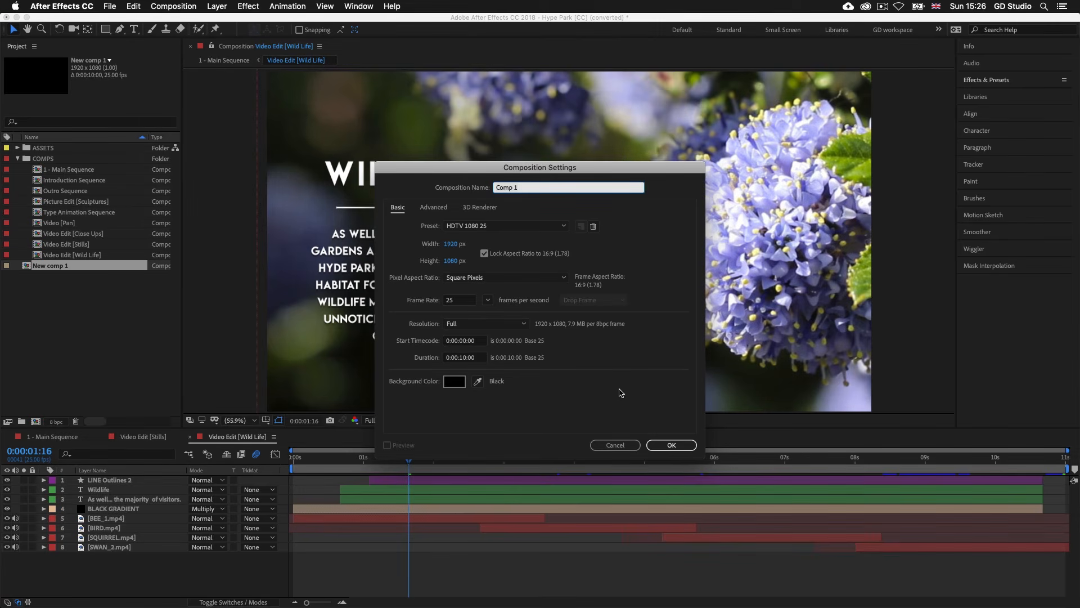
pyautogui.click(617, 445)
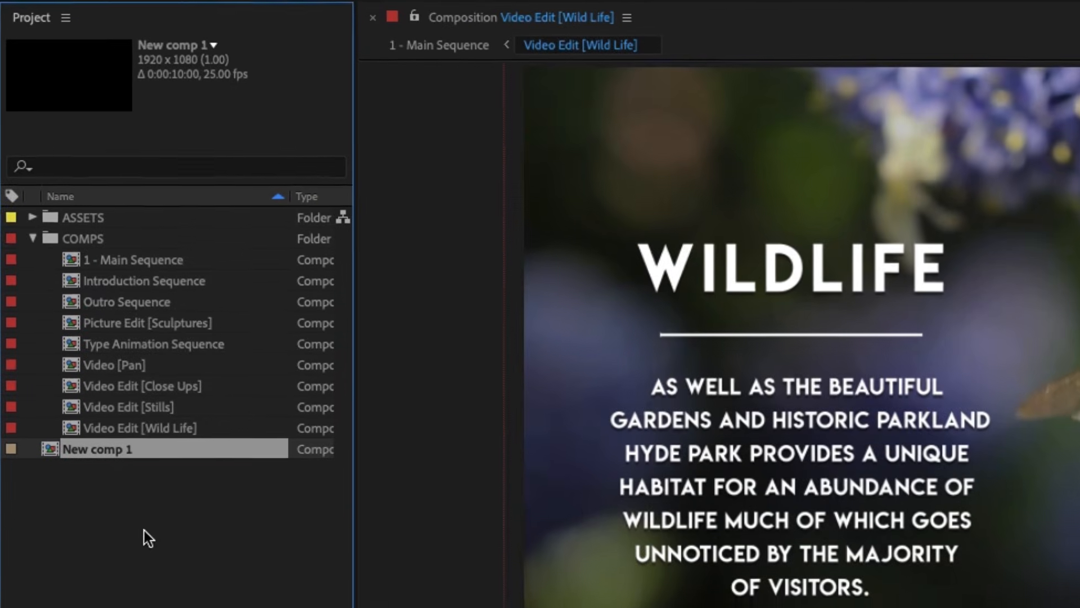
# - Review the composition settings of 1 - Main Sequence from the project's COMPS folder, leaving them as they are
pyautogui.rightClick(163, 265)
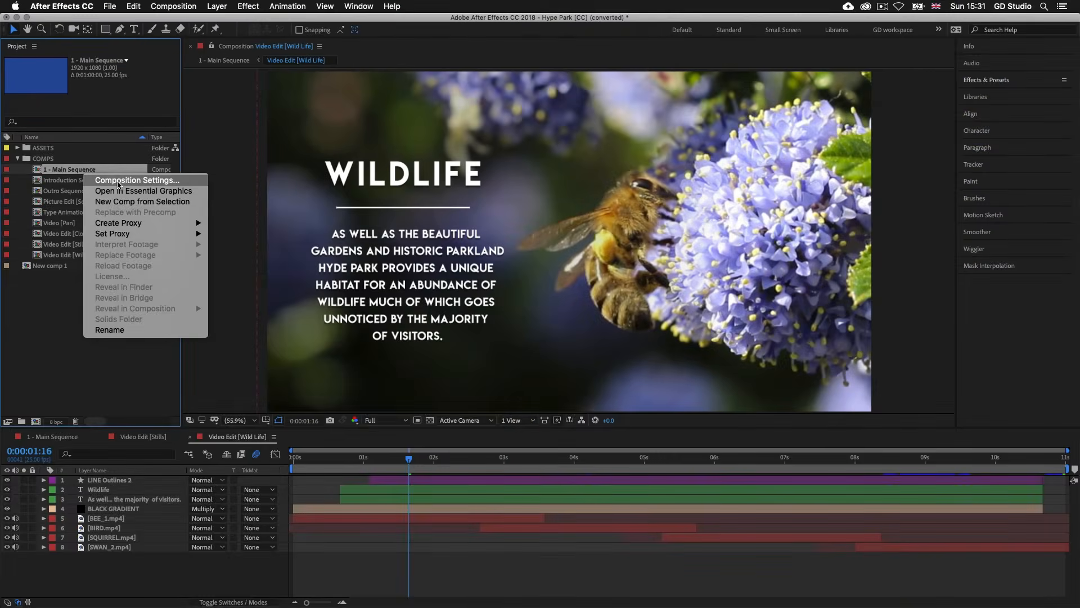
pyautogui.click(197, 258)
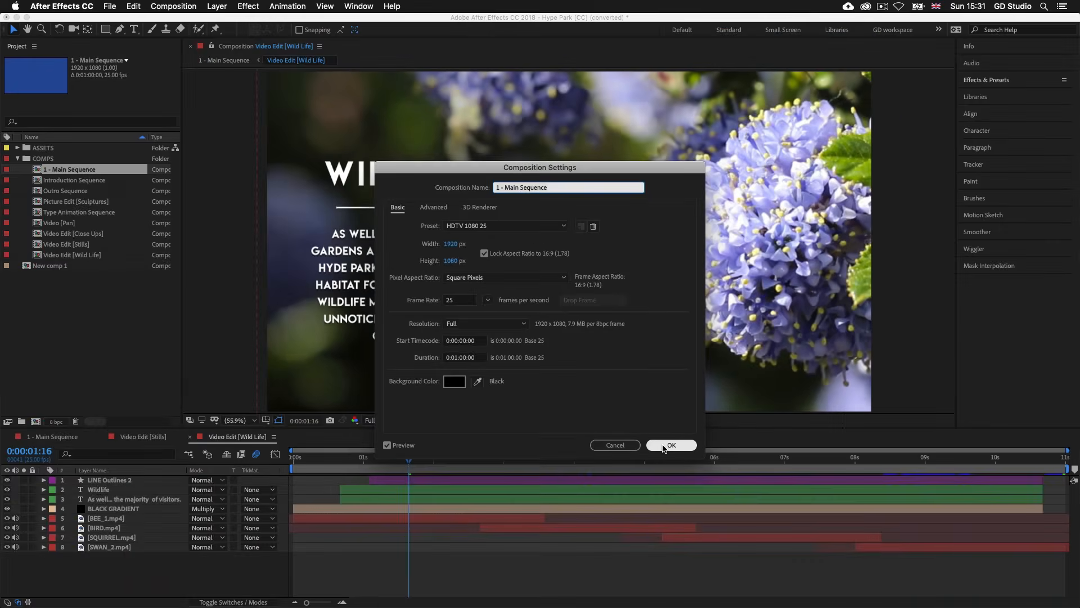
pyautogui.click(726, 509)
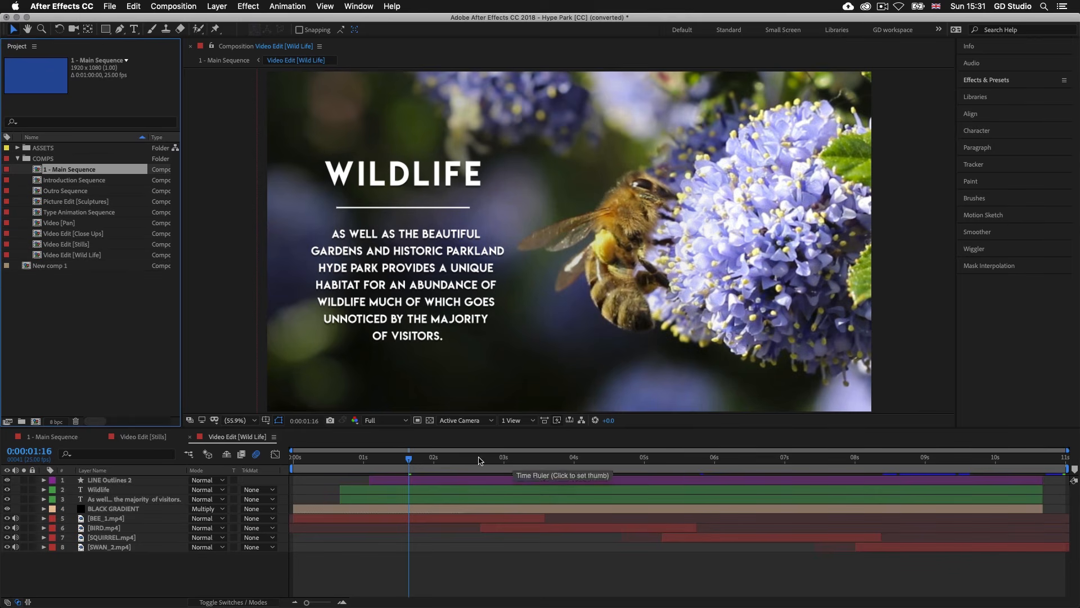
# - Open the nested Video Edit [Stills] composition from Main Sequence and review its composition settings without changing them
pyautogui.click(56, 438)
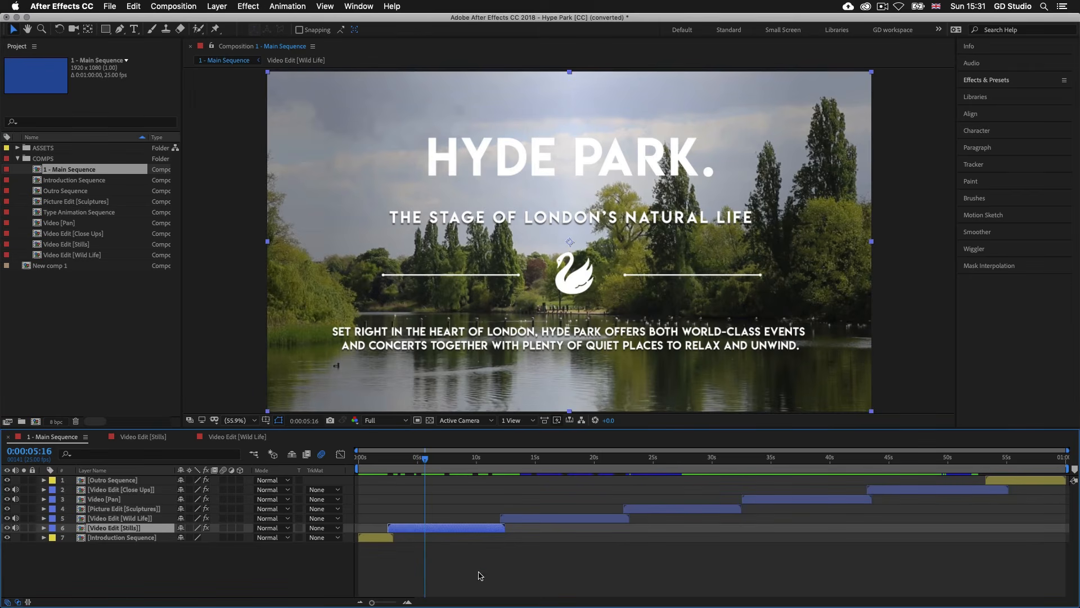
pyautogui.doubleClick(446, 527)
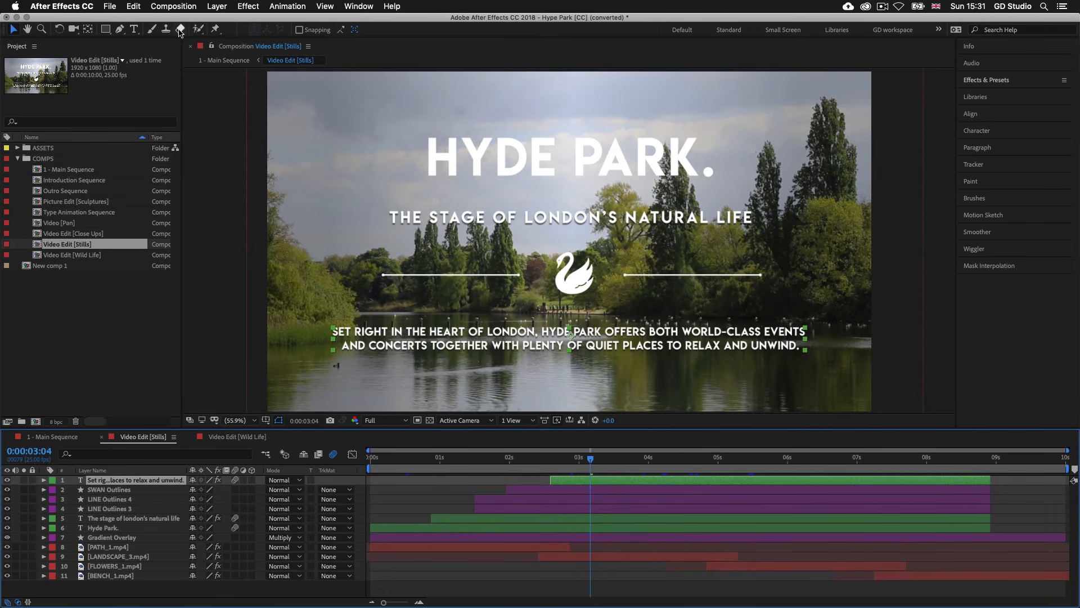
pyautogui.click(181, 7)
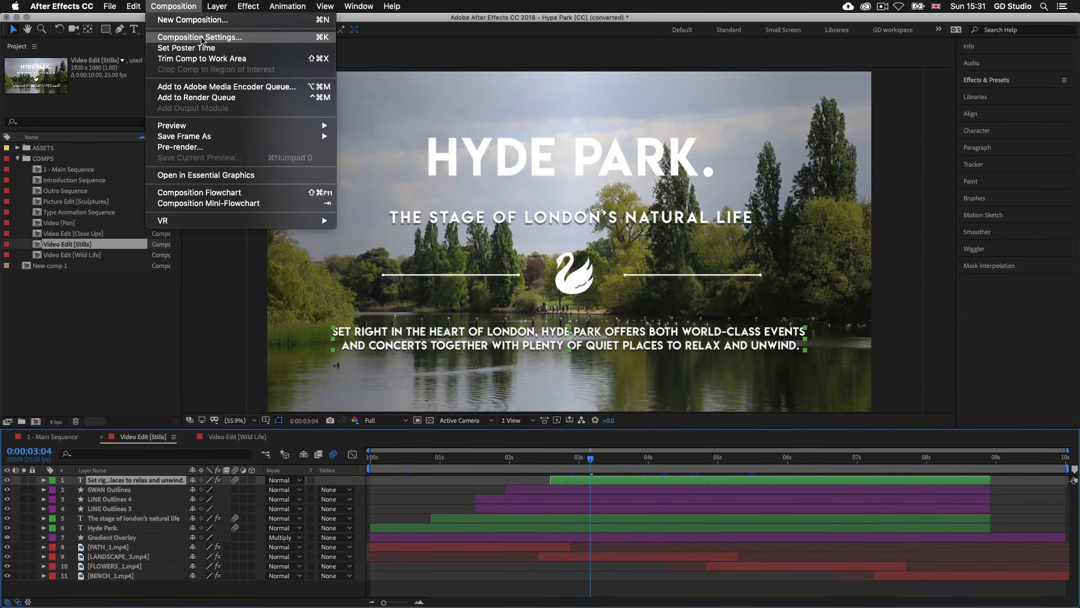
pyautogui.click(201, 37)
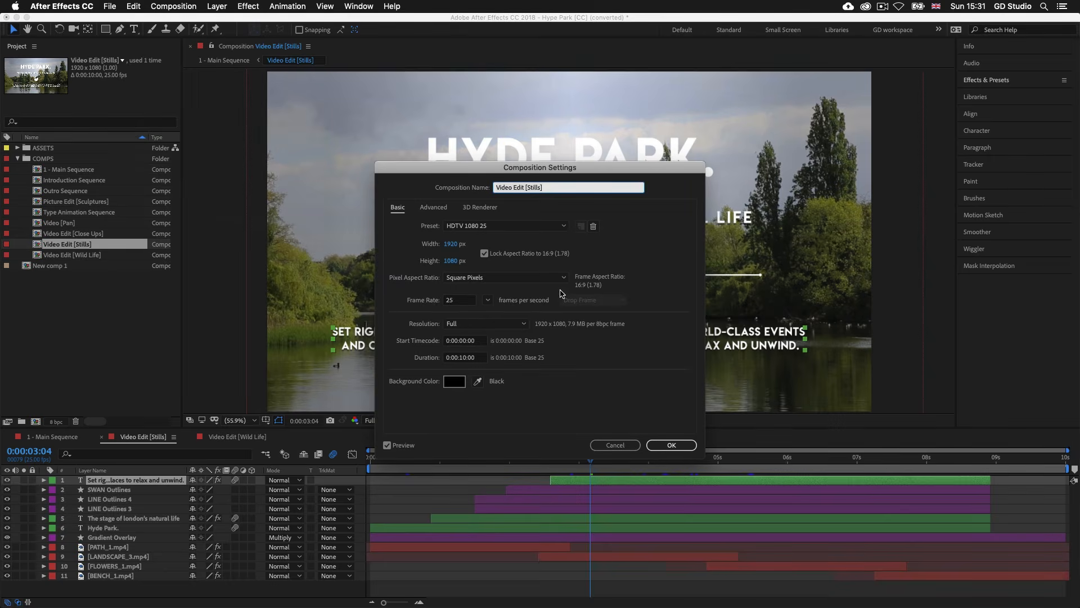
pyautogui.click(622, 448)
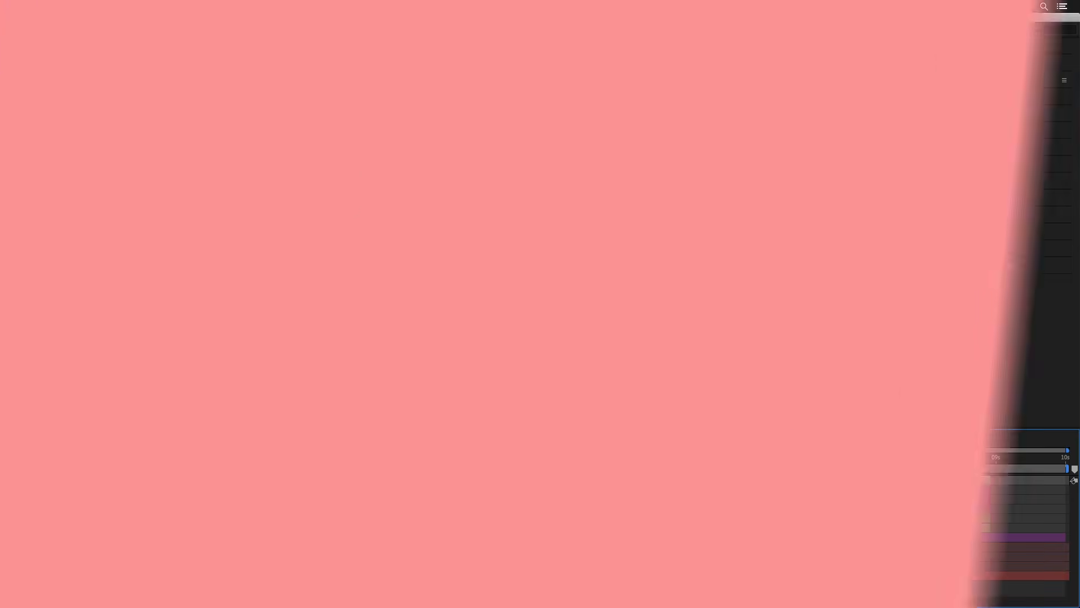